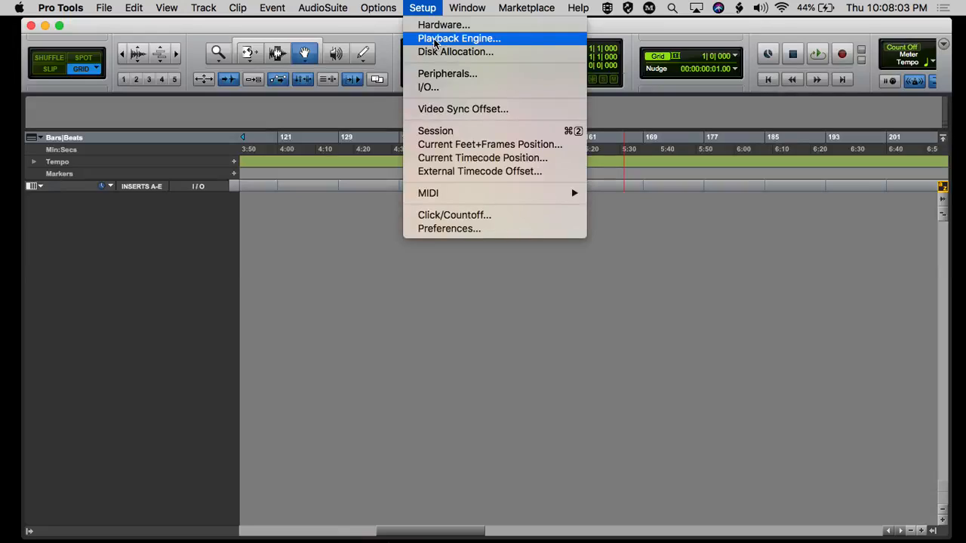
Open the Playback Engine settings, try switching the engine to MacBook Pro Speakers, and cancel the change.
{"action": "left_click", "coordinate": [451, 39]}
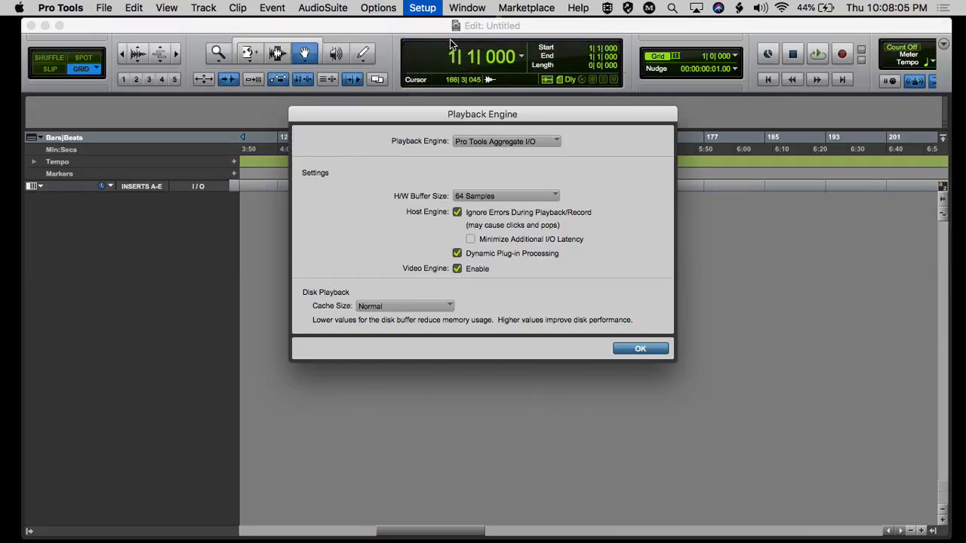
{"action": "left_click_drag", "start_coordinate": [508, 112], "coordinate": [465, 67]}
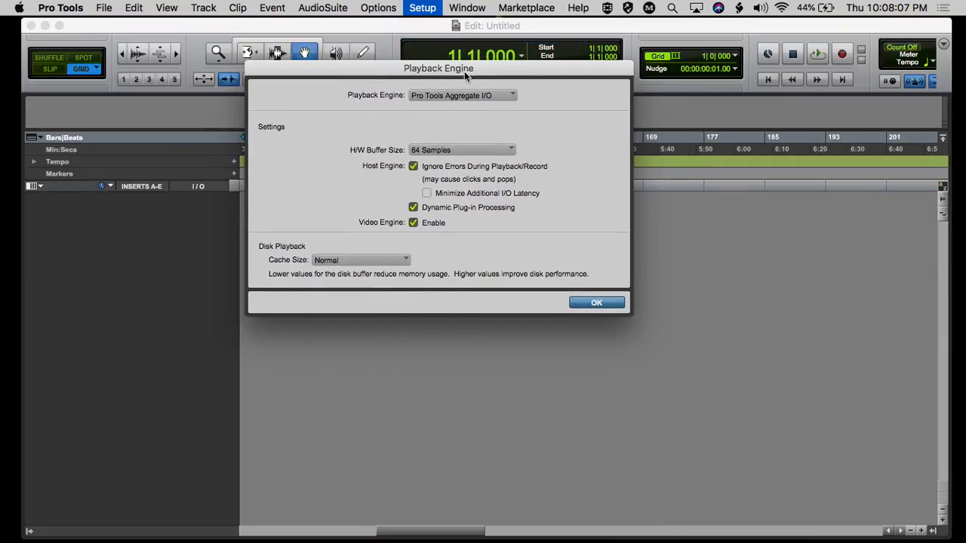
{"action": "left_click", "coordinate": [451, 97]}
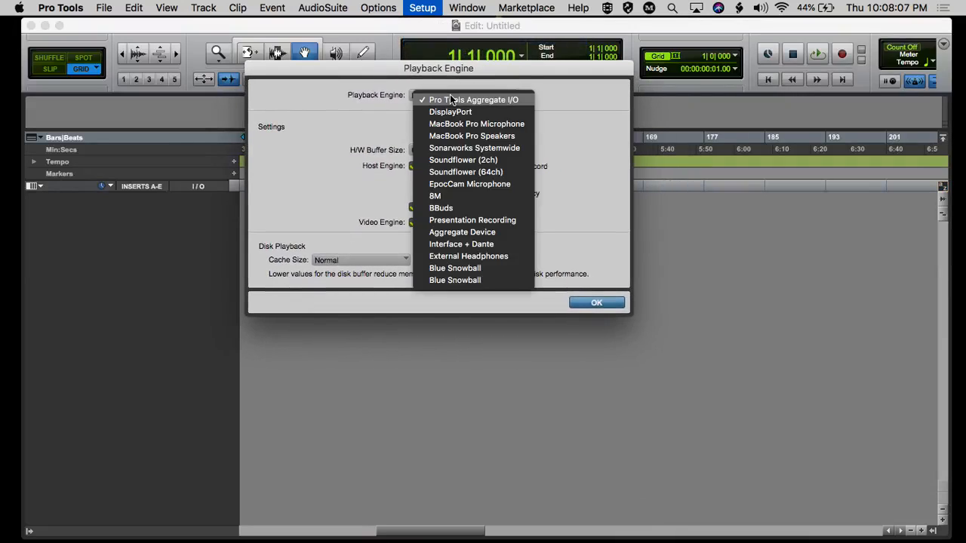
{"action": "left_click", "coordinate": [470, 138]}
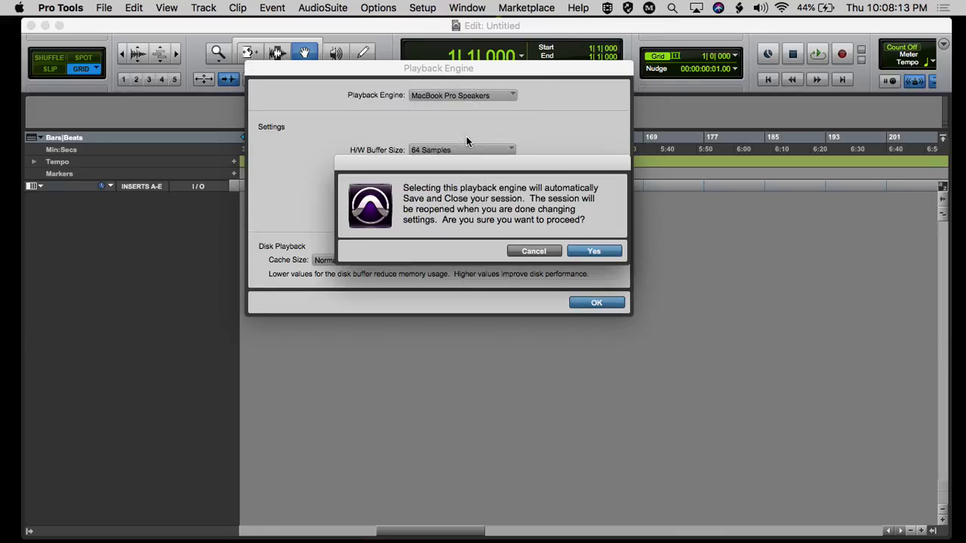
{"action": "left_click", "coordinate": [526, 252]}
{"action": "left_click_drag", "start_coordinate": [525, 254], "coordinate": [477, 74]}
{"action": "left_click", "coordinate": [526, 253]}
{"action": "left_click", "coordinate": [526, 252]}
Try switching the playback engine to MacBook Pro Microphone, and cancel the change.
{"action": "left_click", "coordinate": [498, 96]}
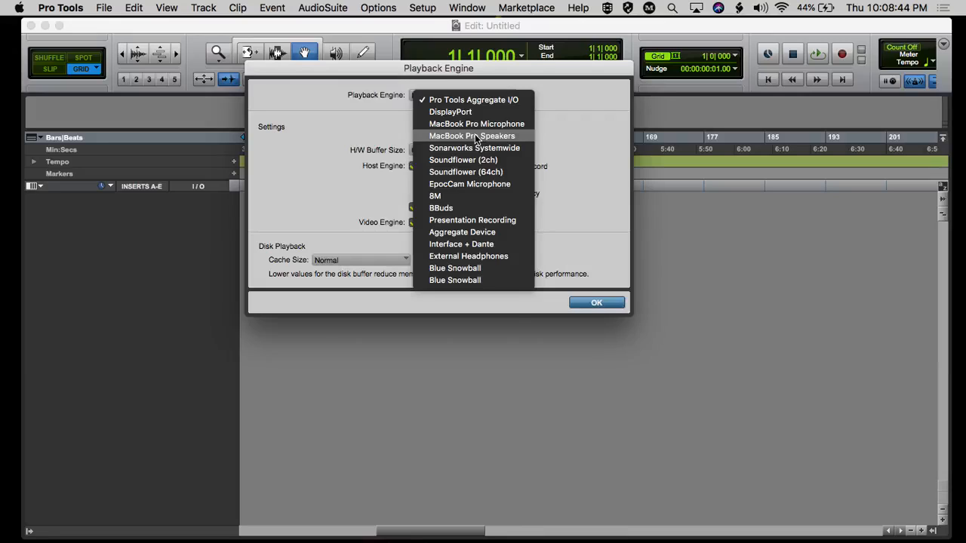
{"action": "left_click", "coordinate": [476, 128]}
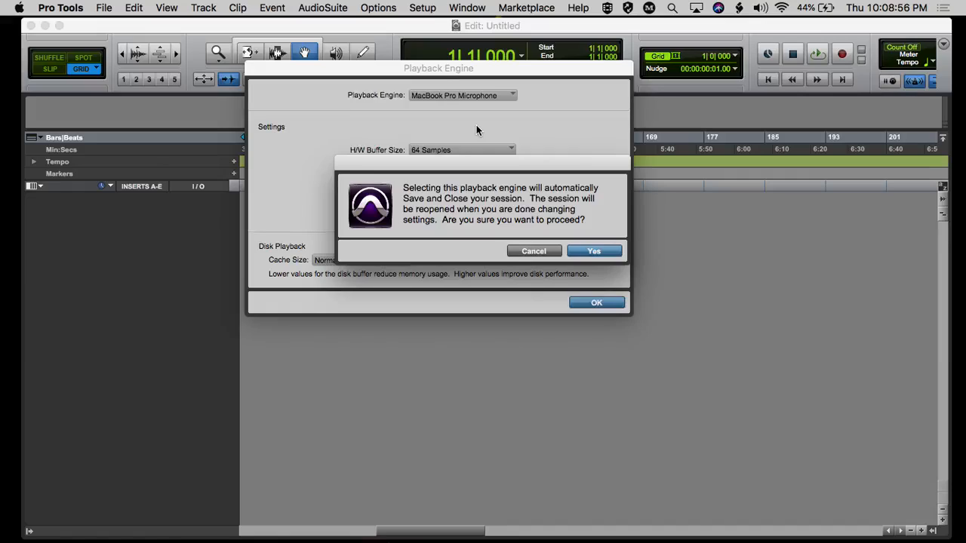
{"action": "left_click", "coordinate": [537, 252]}
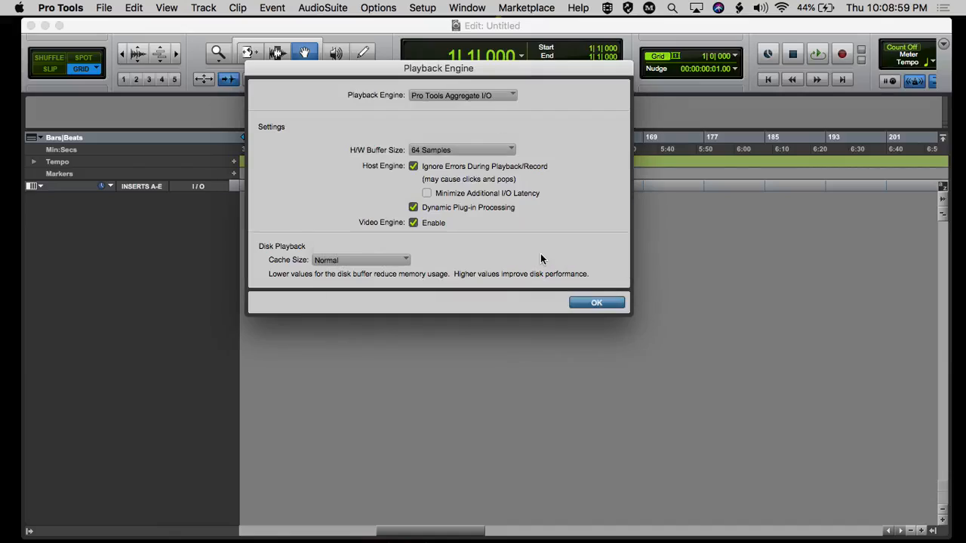
Try switching the playback engine to the 8M interface, and cancel the change.
{"action": "left_click", "coordinate": [495, 98]}
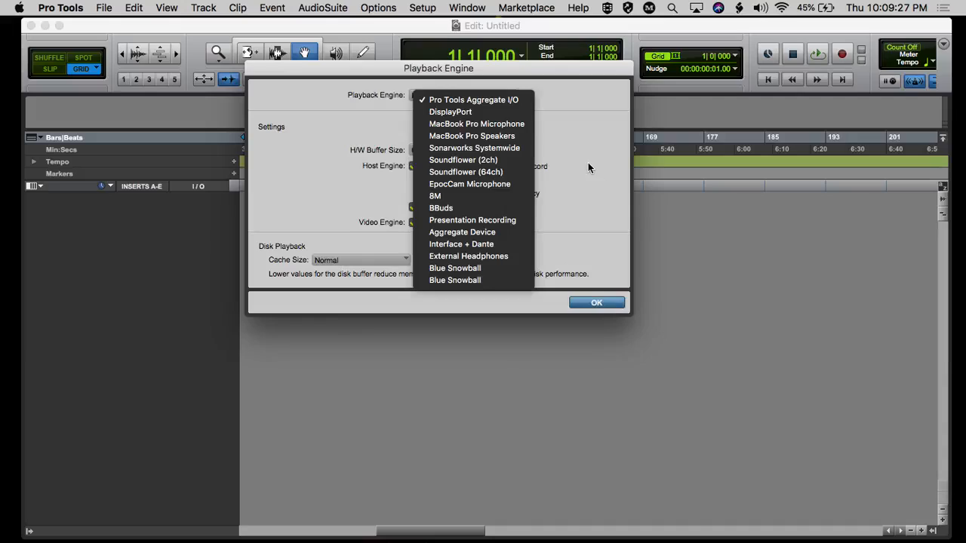
{"action": "left_click", "coordinate": [443, 198]}
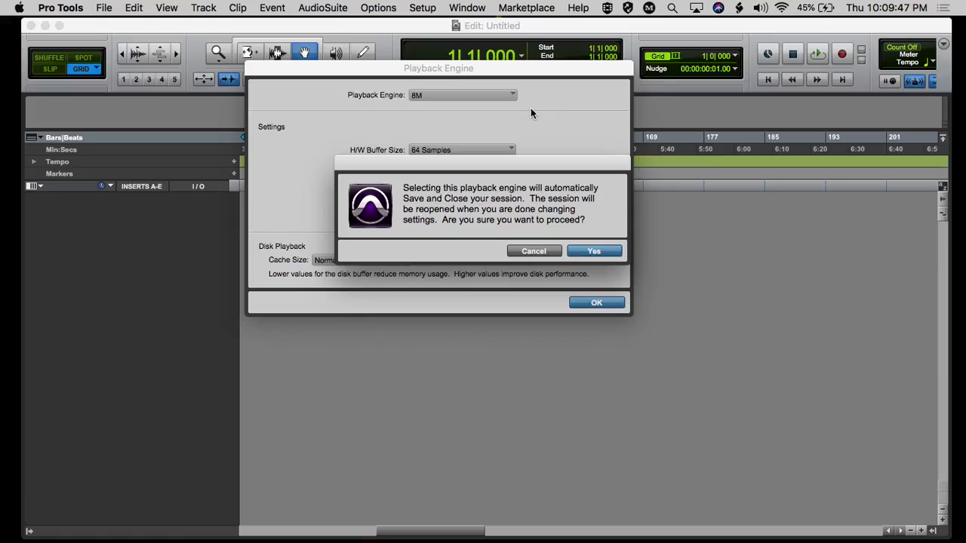
{"action": "left_click", "coordinate": [528, 251]}
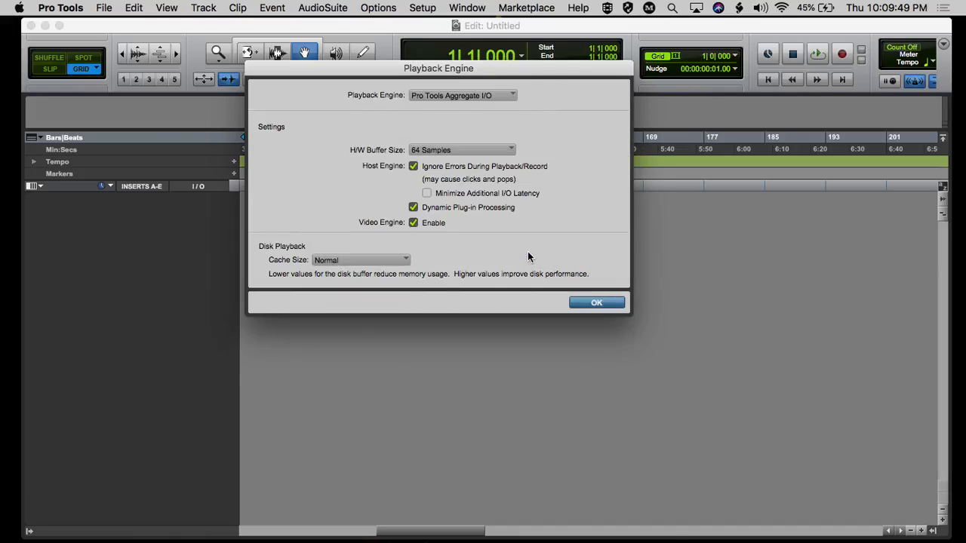
Try the MacBook Pro Microphone as the playback engine again, and cancel the change.
{"action": "left_click", "coordinate": [468, 94]}
{"action": "left_click", "coordinate": [348, 109]}
{"action": "left_click", "coordinate": [453, 96]}
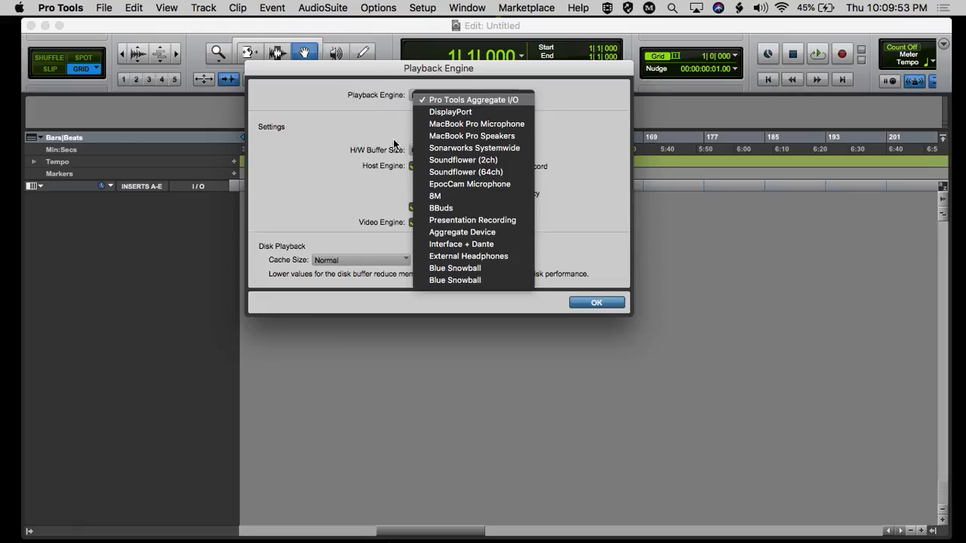
{"action": "left_click", "coordinate": [481, 125]}
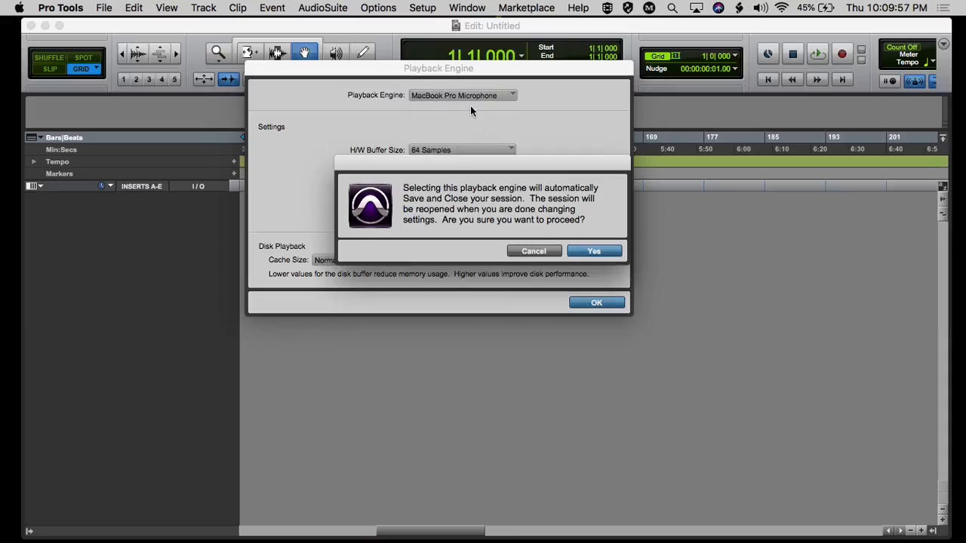
{"action": "left_click", "coordinate": [534, 255]}
Examine the available playback engine devices and close the Playback Engine settings with Pro Tools Aggregate I/O kept.
{"action": "left_click", "coordinate": [463, 97]}
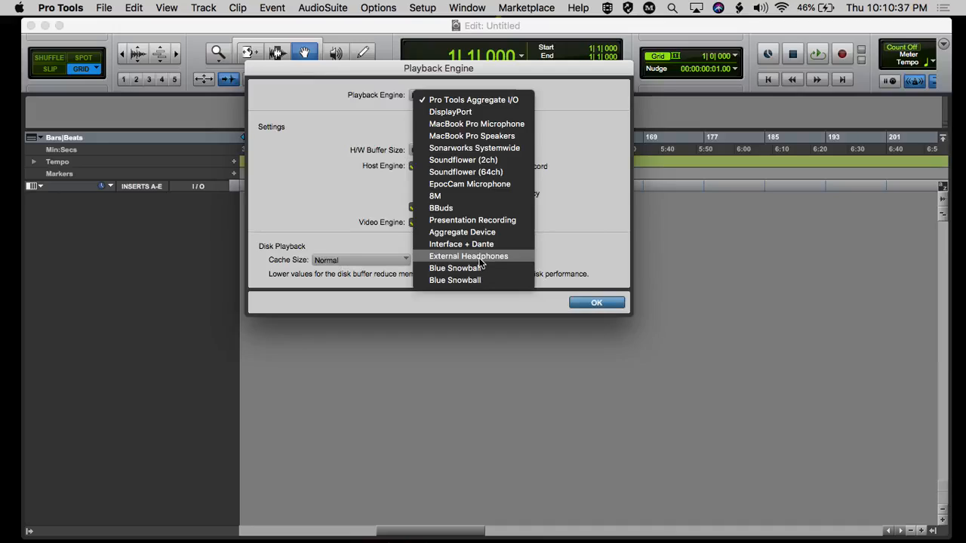
{"action": "left_click", "coordinate": [590, 112]}
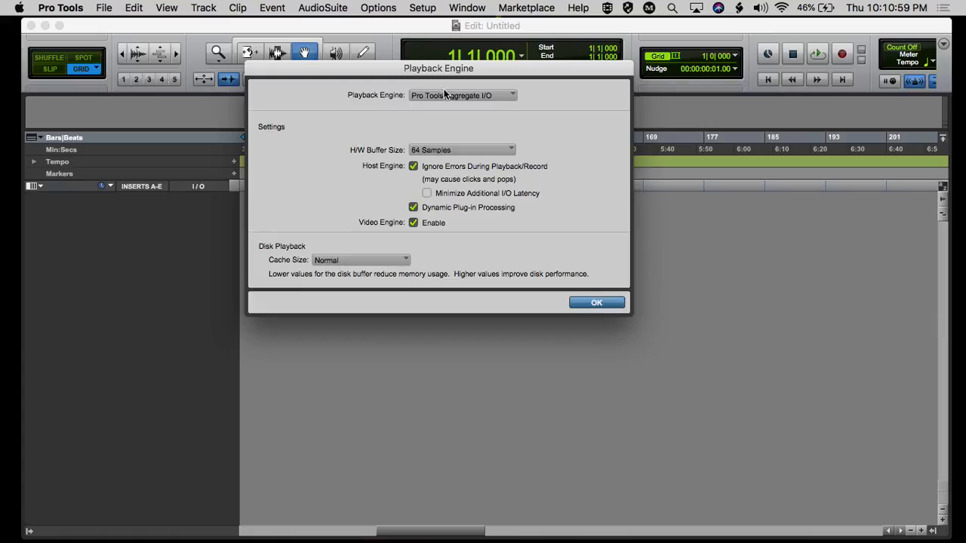
{"action": "left_click", "coordinate": [442, 92]}
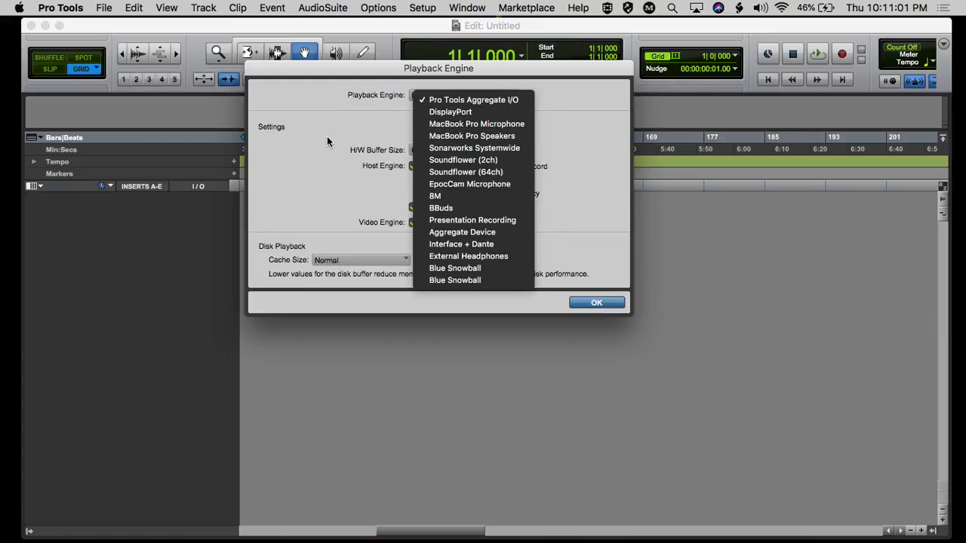
{"action": "left_click", "coordinate": [362, 143]}
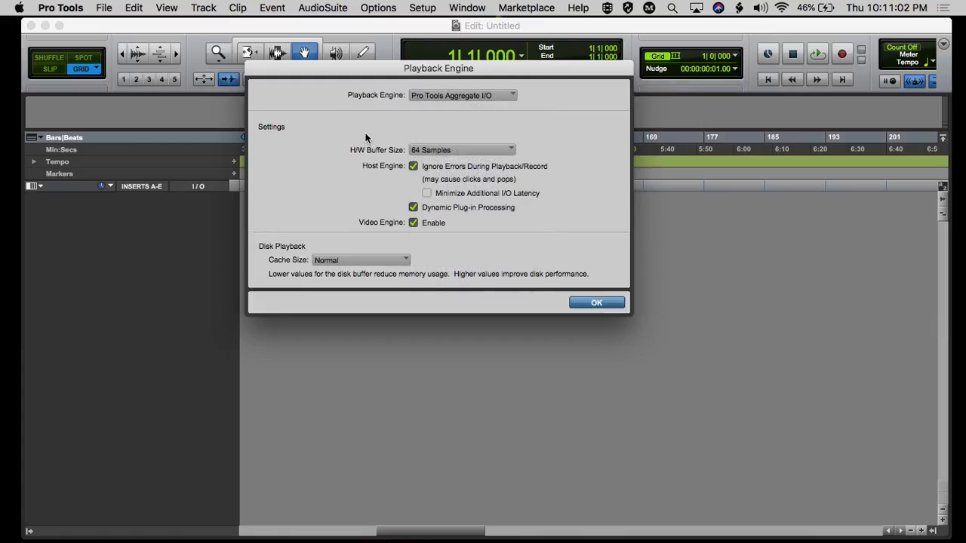
{"action": "left_click", "coordinate": [463, 98]}
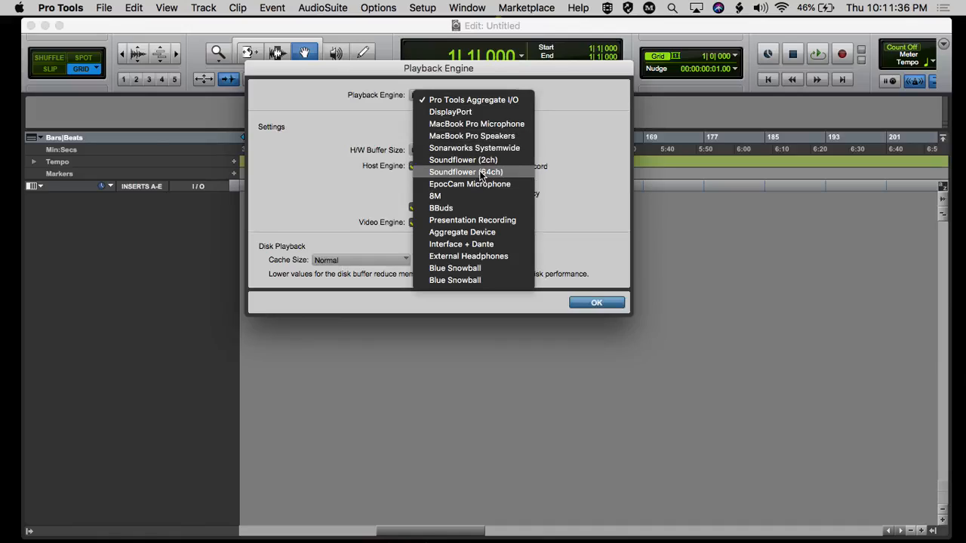
{"action": "left_click", "coordinate": [603, 129]}
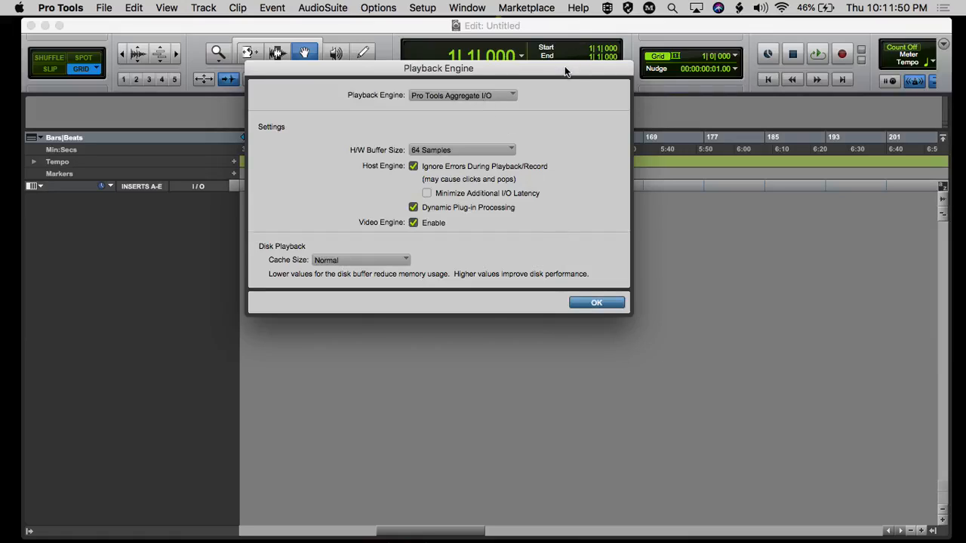
{"action": "left_click_drag", "start_coordinate": [564, 65], "coordinate": [446, 63]}
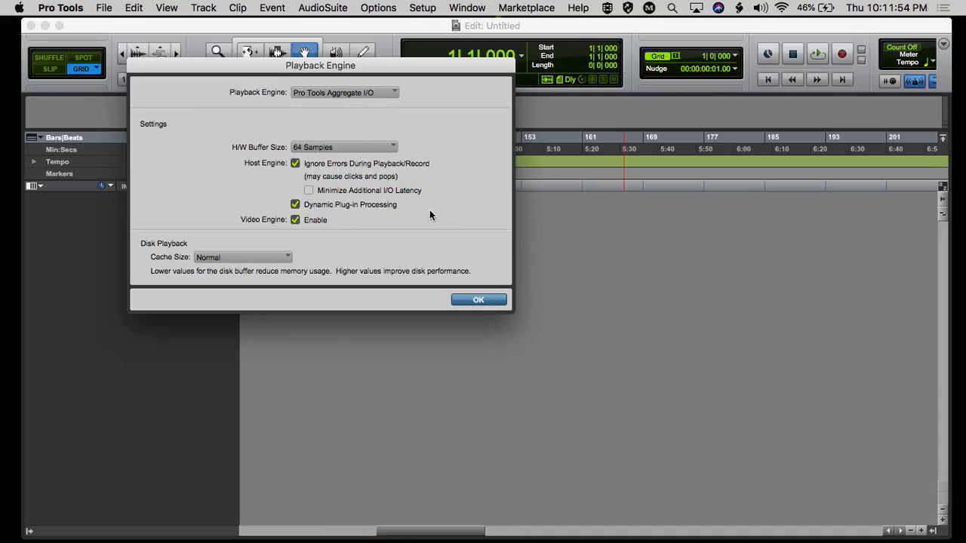
{"action": "left_click", "coordinate": [477, 301]}
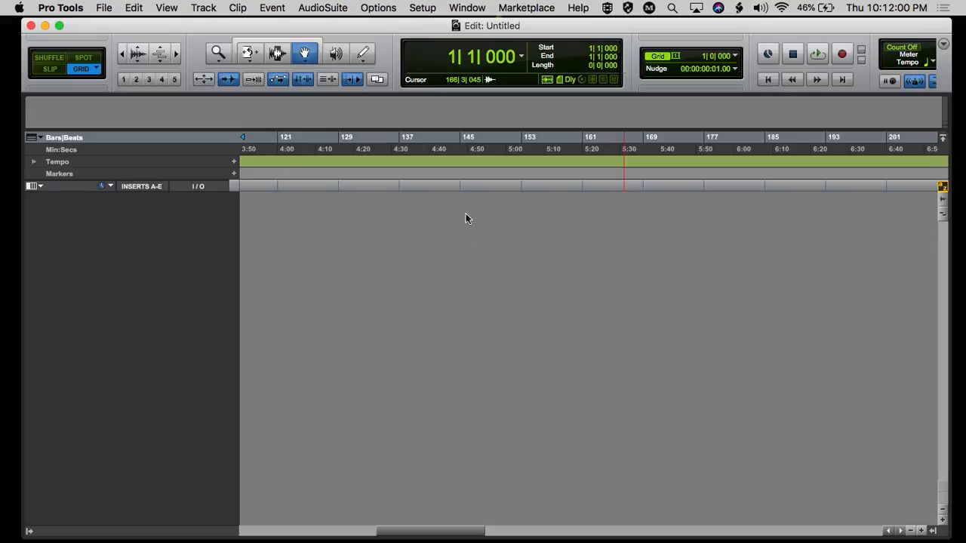
Open the hardware setup for Pro Tools Aggregate I/O, launch Audio MIDI Setup from it, and bring the Audio Devices window into clear view.
{"action": "left_click", "coordinate": [422, 8]}
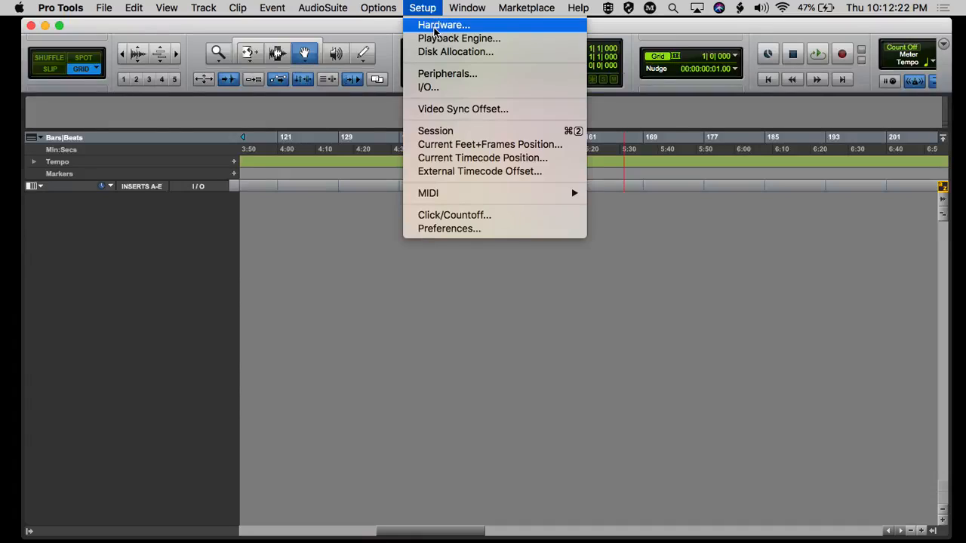
{"action": "left_click", "coordinate": [435, 30]}
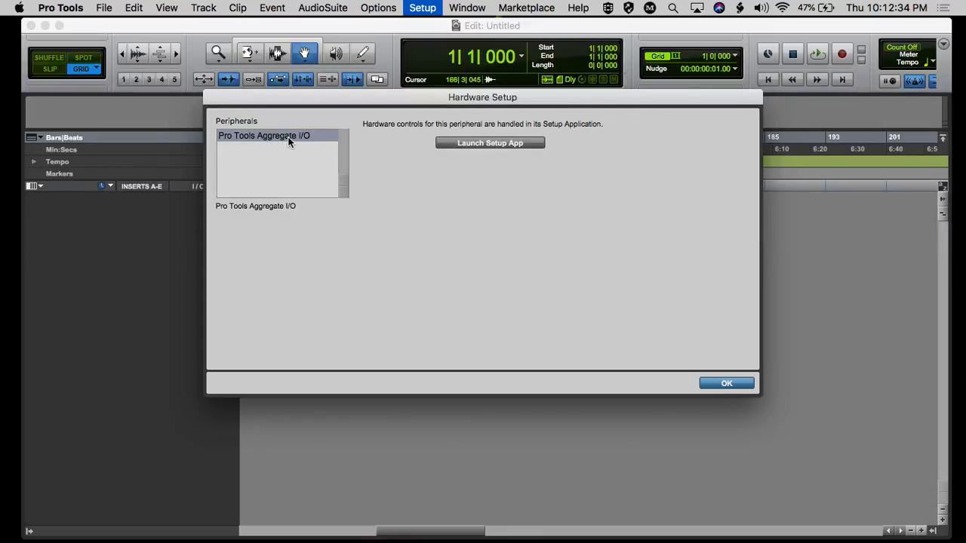
{"action": "left_click", "coordinate": [504, 145]}
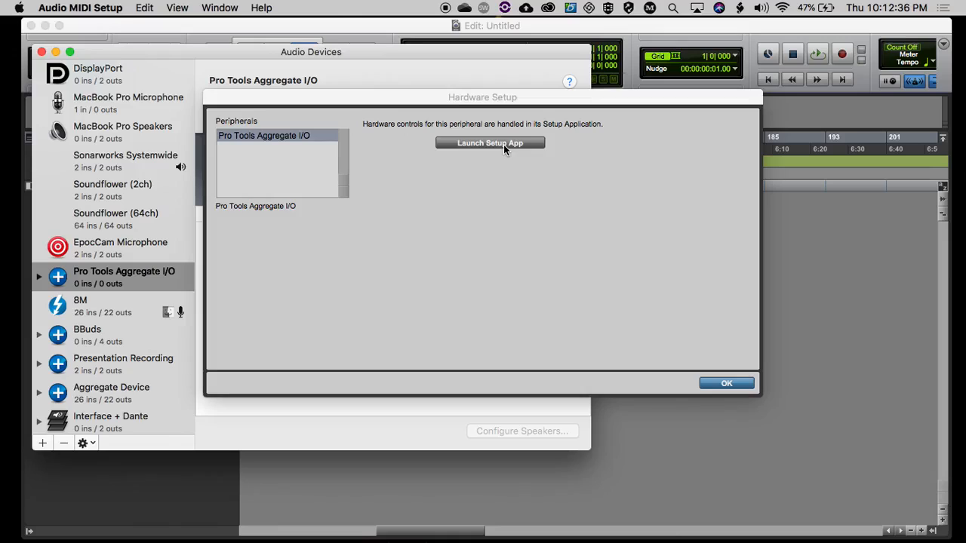
{"action": "left_click_drag", "start_coordinate": [354, 105], "coordinate": [651, 31]}
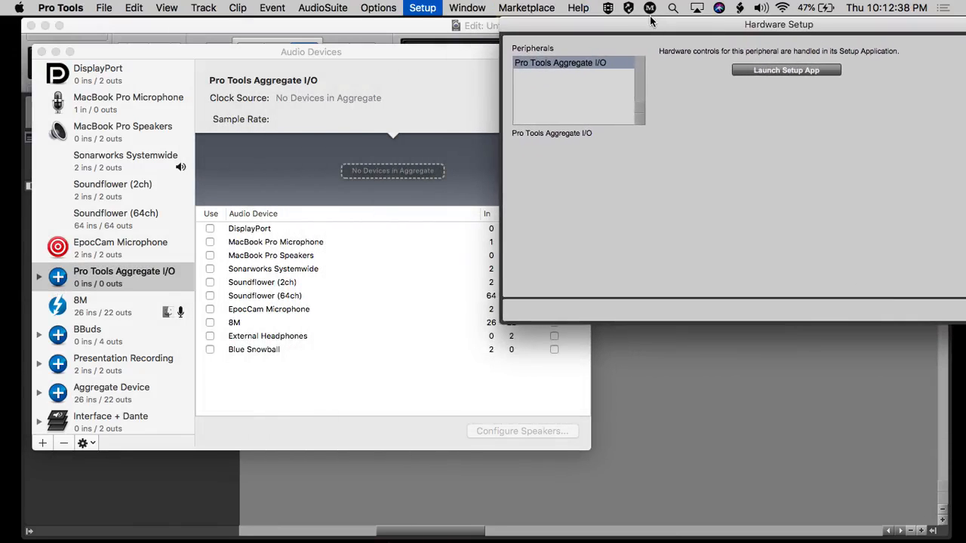
{"action": "left_click", "coordinate": [354, 56]}
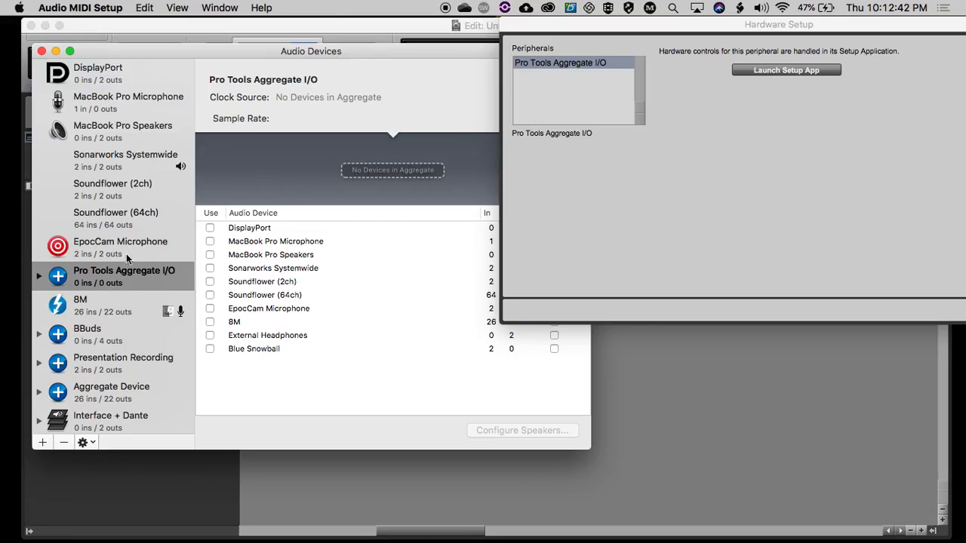
{"action": "left_click_drag", "start_coordinate": [244, 51], "coordinate": [486, 53]}
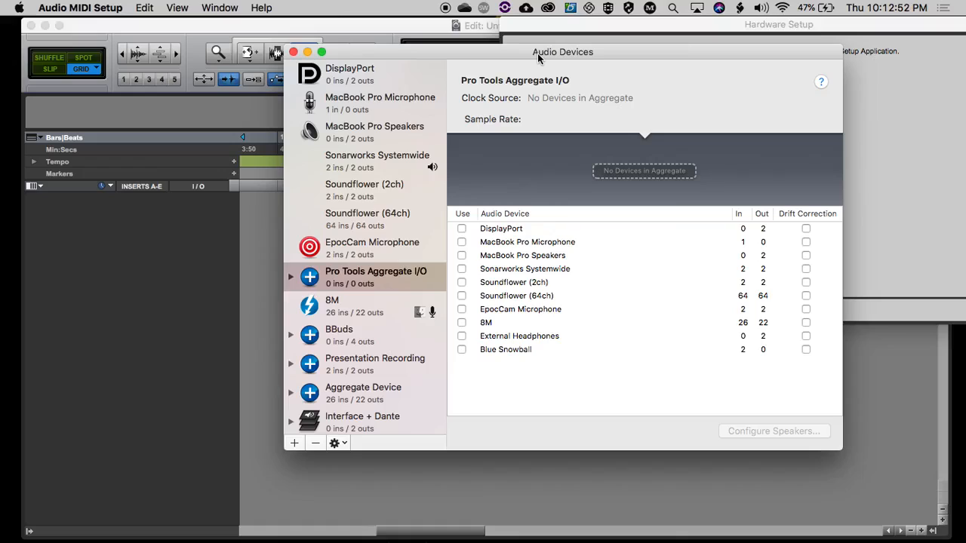
{"action": "left_click_drag", "start_coordinate": [537, 53], "coordinate": [406, 42]}
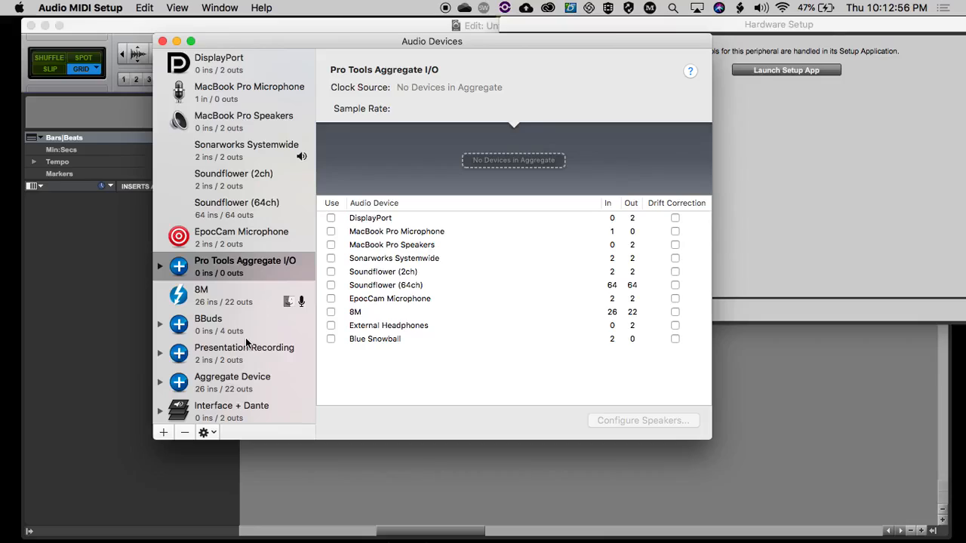
Select the Pro Tools Aggregate I/O device and view the options for creating a new audio device without choosing one.
{"action": "scroll", "coordinate": [248, 340], "scroll_direction": "down", "scroll_amount": 1}
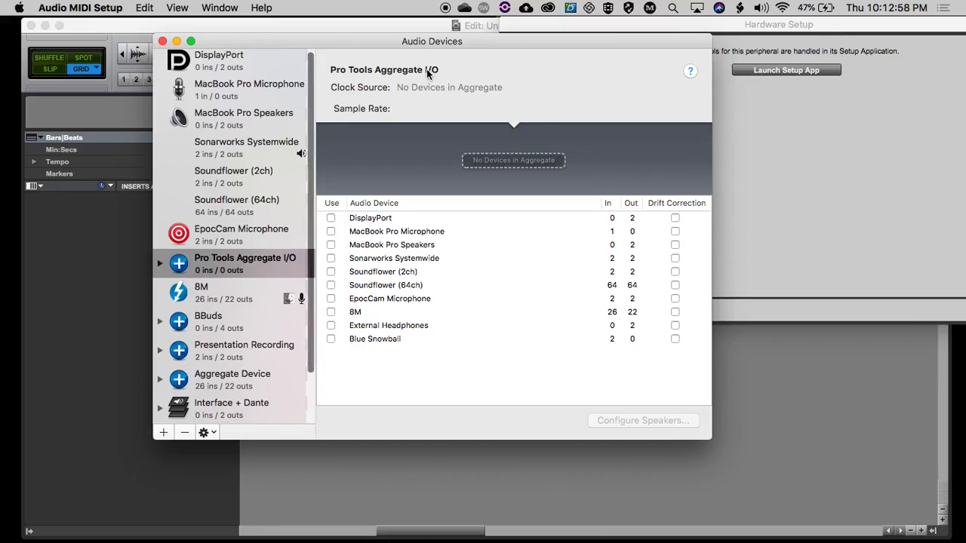
{"action": "left_click", "coordinate": [222, 264]}
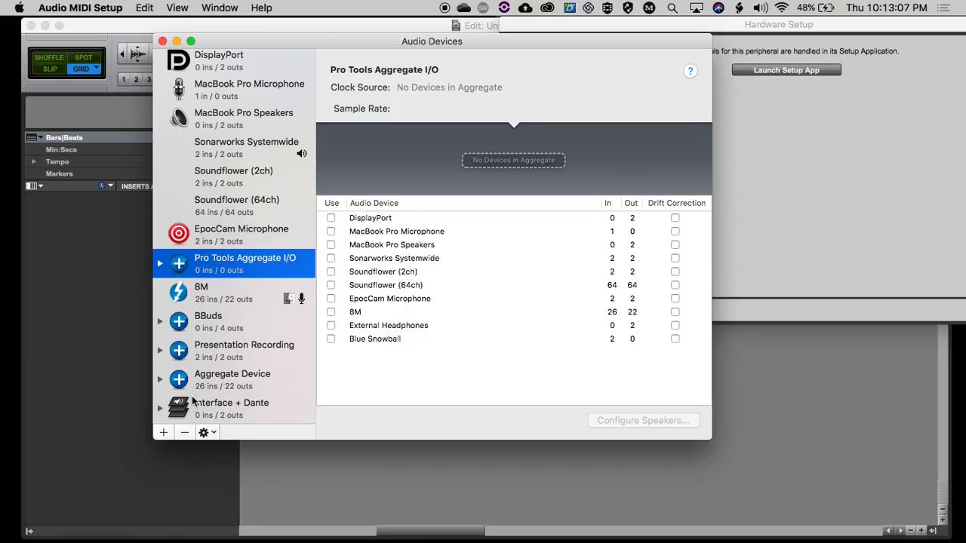
{"action": "left_click", "coordinate": [164, 433]}
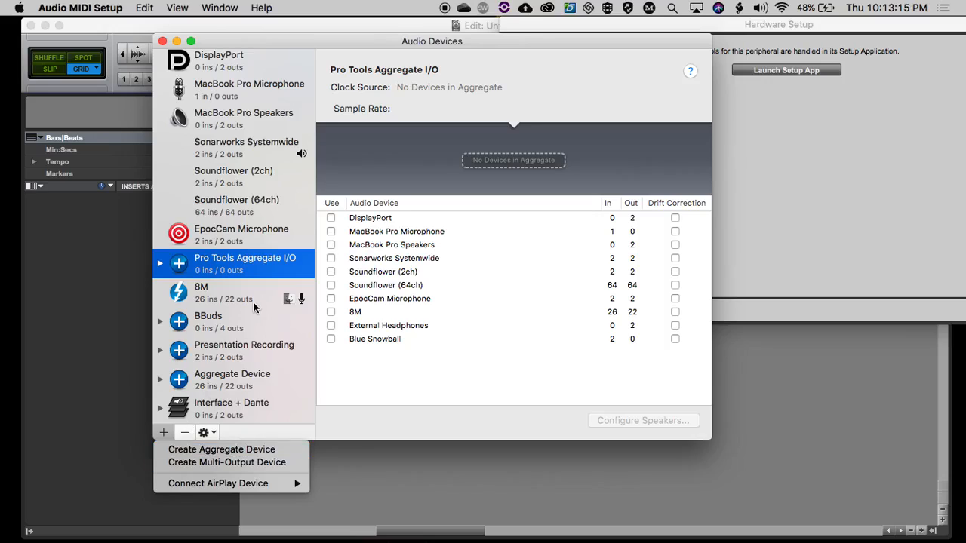
{"action": "left_click", "coordinate": [469, 333]}
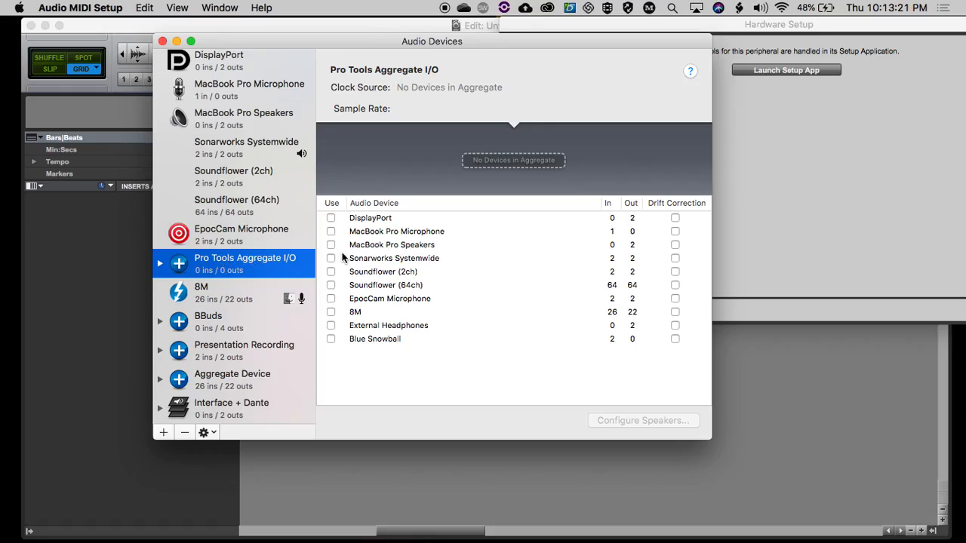
Add the MacBook Pro Microphone and External Headphones as subdevices of the Pro Tools Aggregate I/O device.
{"action": "left_click_drag", "start_coordinate": [582, 41], "coordinate": [493, 39]}
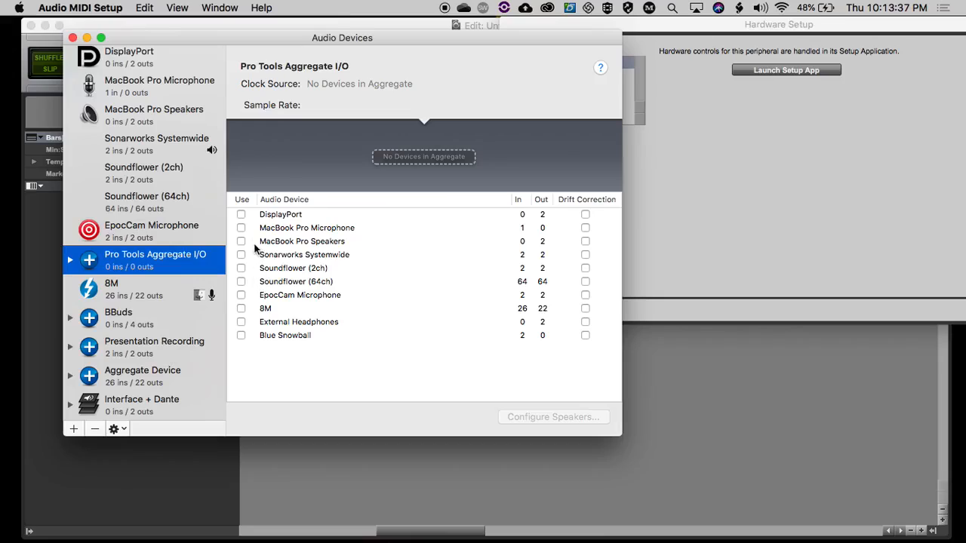
{"action": "left_click", "coordinate": [241, 228]}
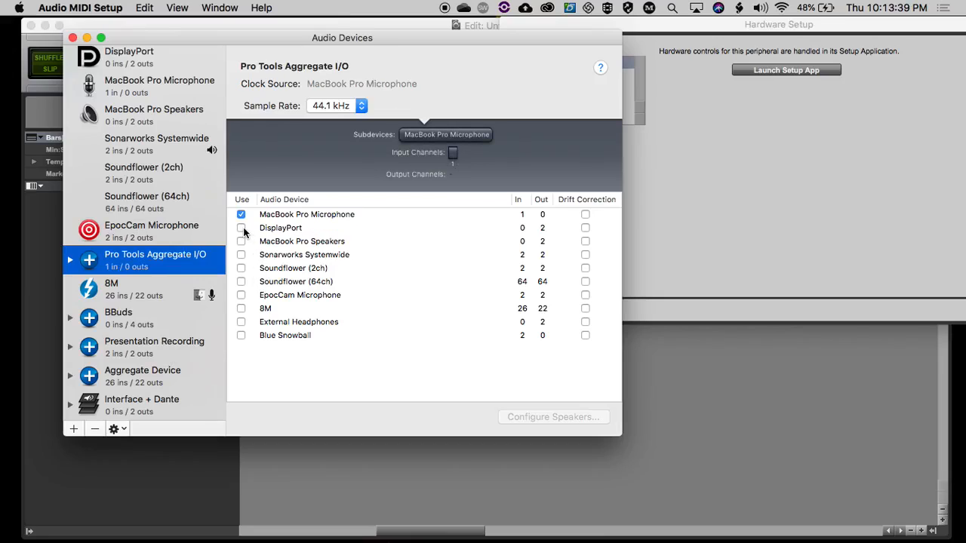
{"action": "left_click", "coordinate": [241, 321]}
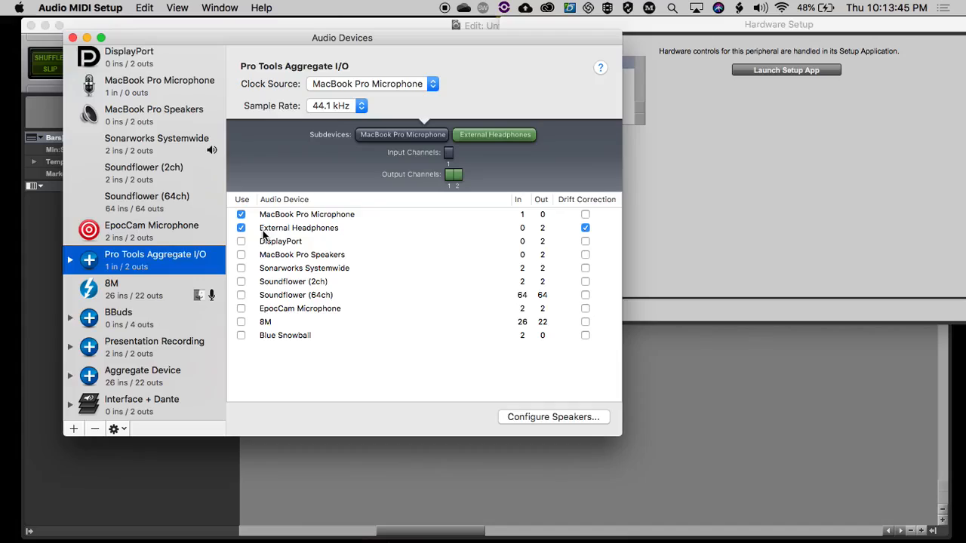
Set the clock source of Pro Tools Aggregate I/O to External Headphones.
{"action": "left_click", "coordinate": [351, 86]}
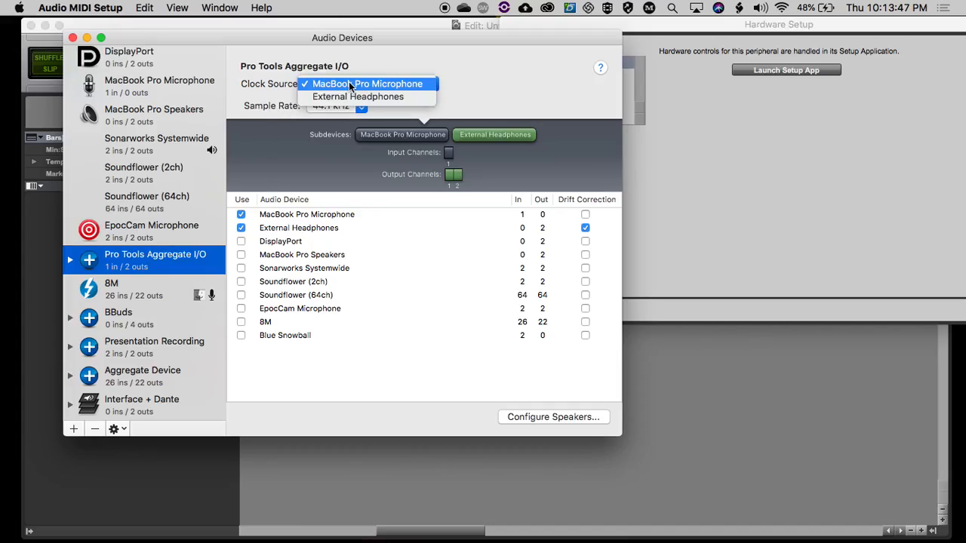
{"action": "left_click", "coordinate": [353, 84]}
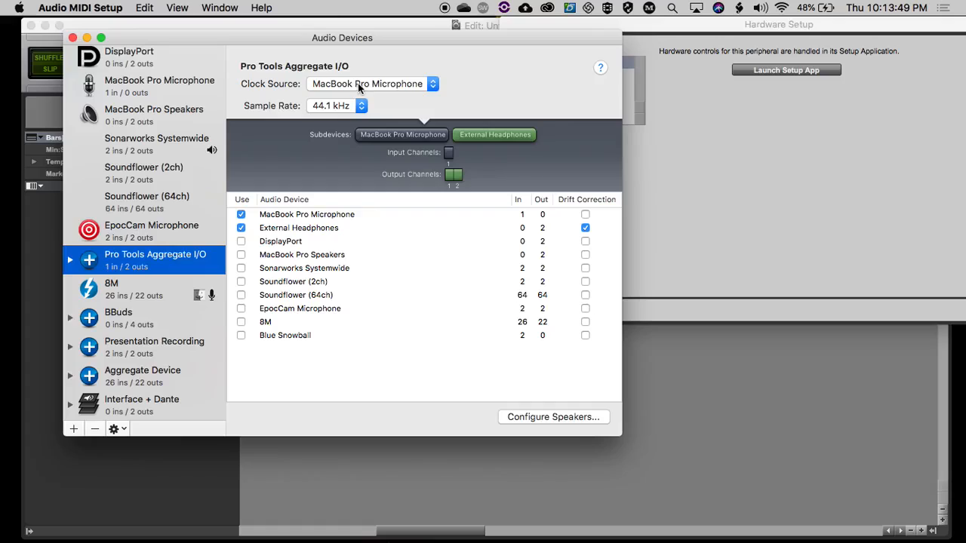
{"action": "left_click", "coordinate": [359, 85]}
{"action": "left_click", "coordinate": [404, 56]}
{"action": "left_click", "coordinate": [345, 86]}
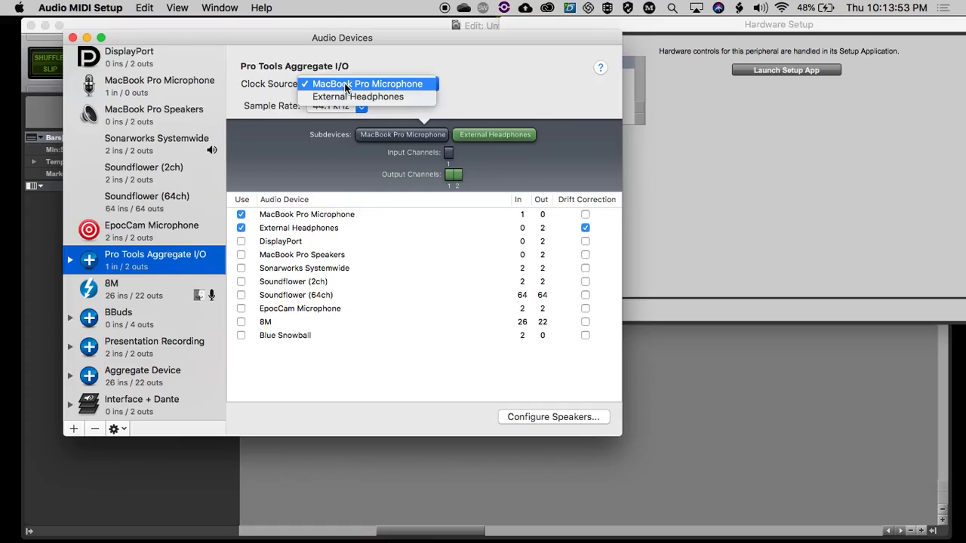
{"action": "left_click", "coordinate": [348, 97]}
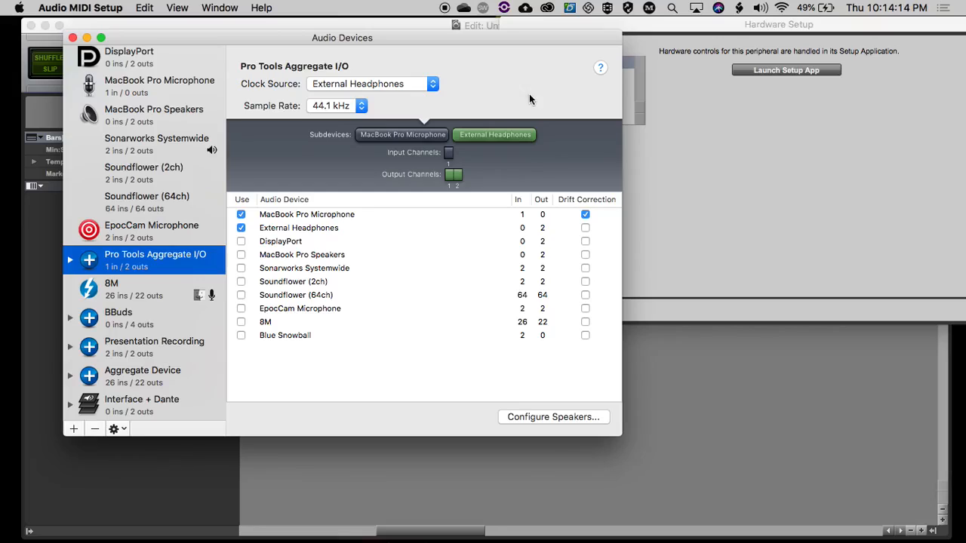
Keep the aggregate device's sample rate at 44.1 kHz and turn off drift correction for the MacBook Pro Microphone.
{"action": "left_click", "coordinate": [358, 105]}
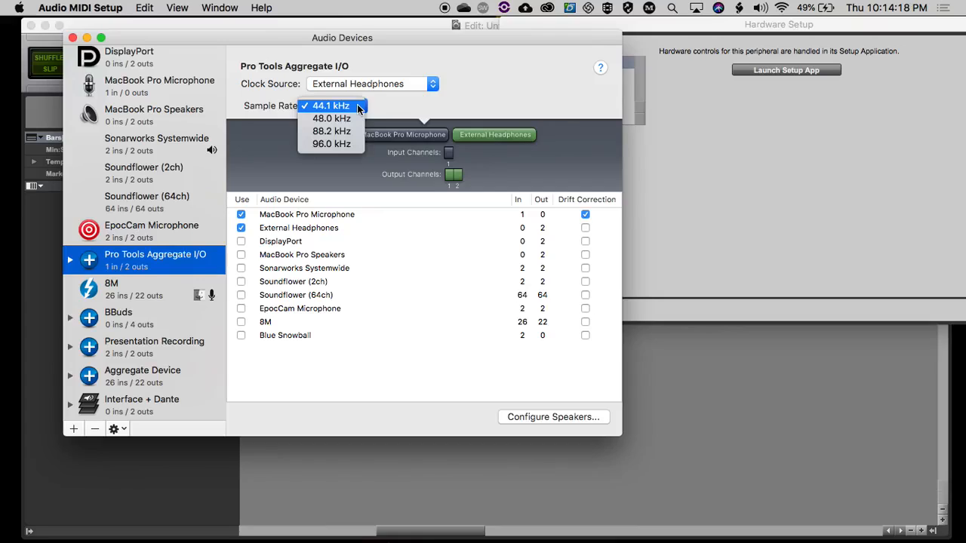
{"action": "left_click", "coordinate": [504, 110]}
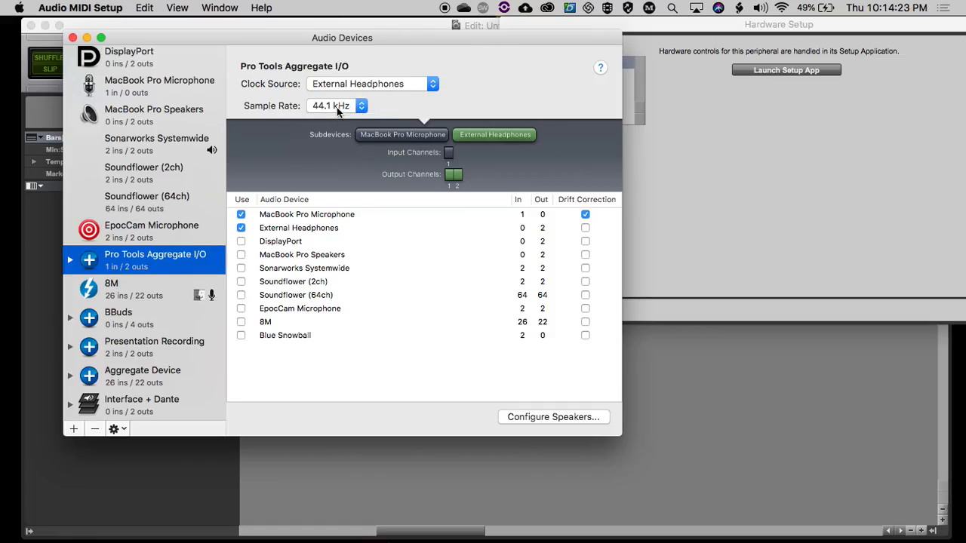
{"action": "left_click_drag", "start_coordinate": [420, 35], "coordinate": [397, 69]}
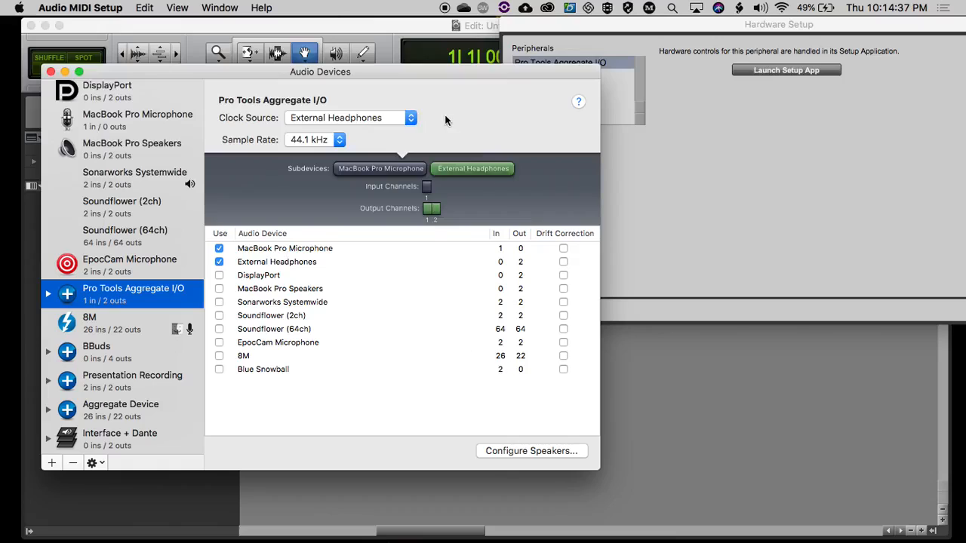
Return to Pro Tools, accept the Hardware Setup, and save and close the session so it reopens with the new I/O layout.
{"action": "left_click", "coordinate": [691, 160]}
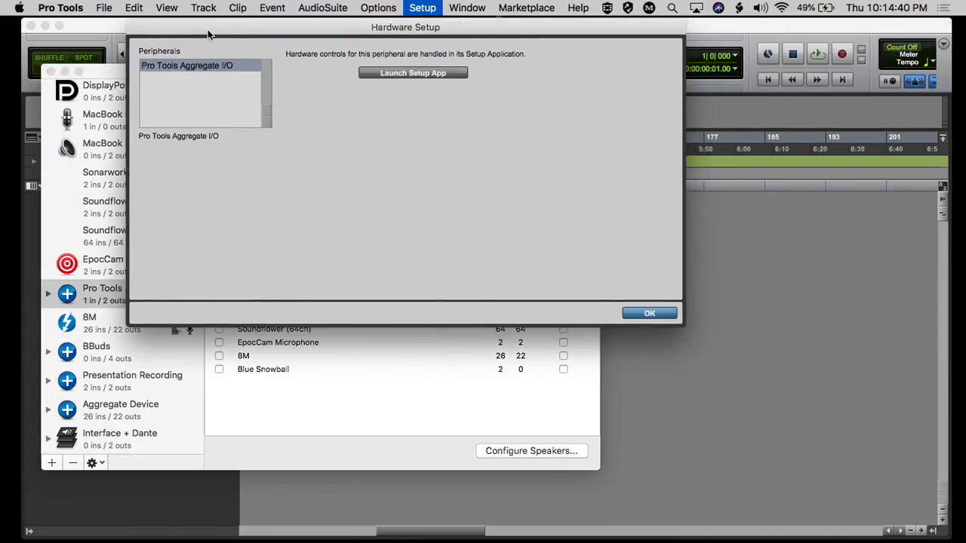
{"action": "left_click_drag", "start_coordinate": [581, 25], "coordinate": [209, 28]}
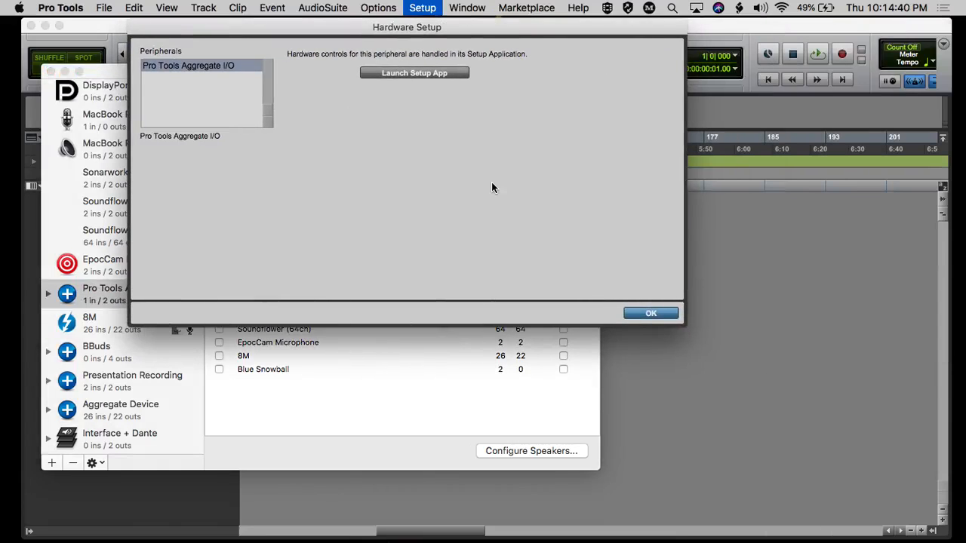
{"action": "left_click", "coordinate": [651, 313]}
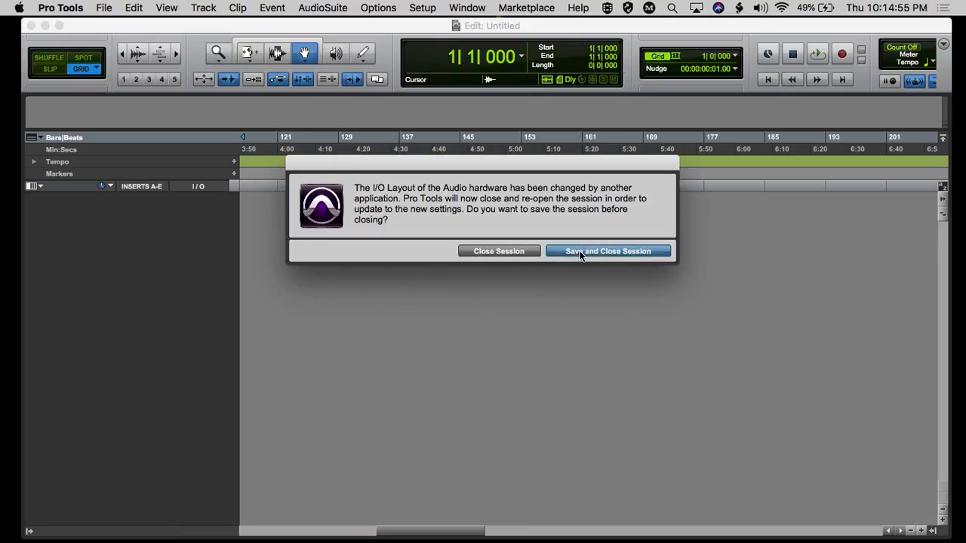
{"action": "left_click", "coordinate": [580, 253]}
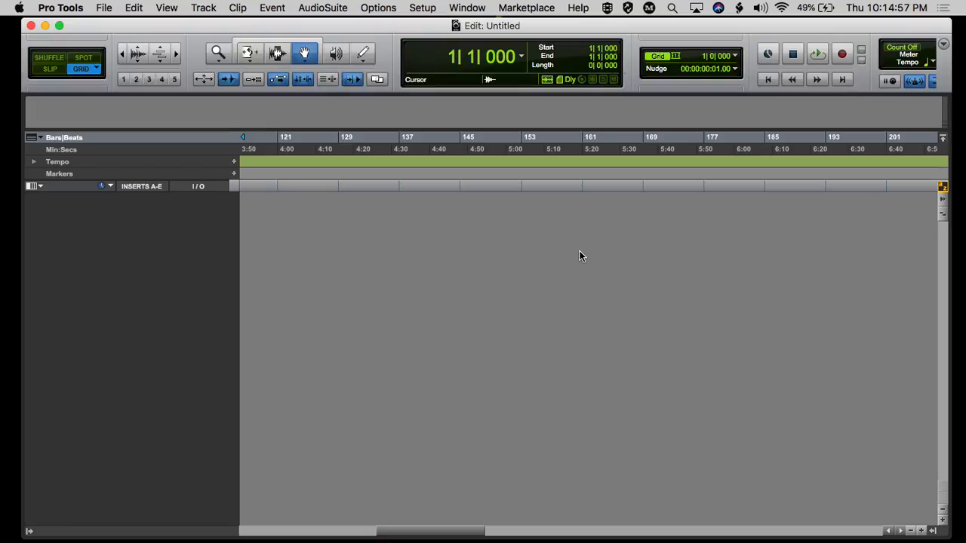
Open the I/O Setup and compare the hardware channels available for the input and output paths.
{"action": "left_click", "coordinate": [421, 9]}
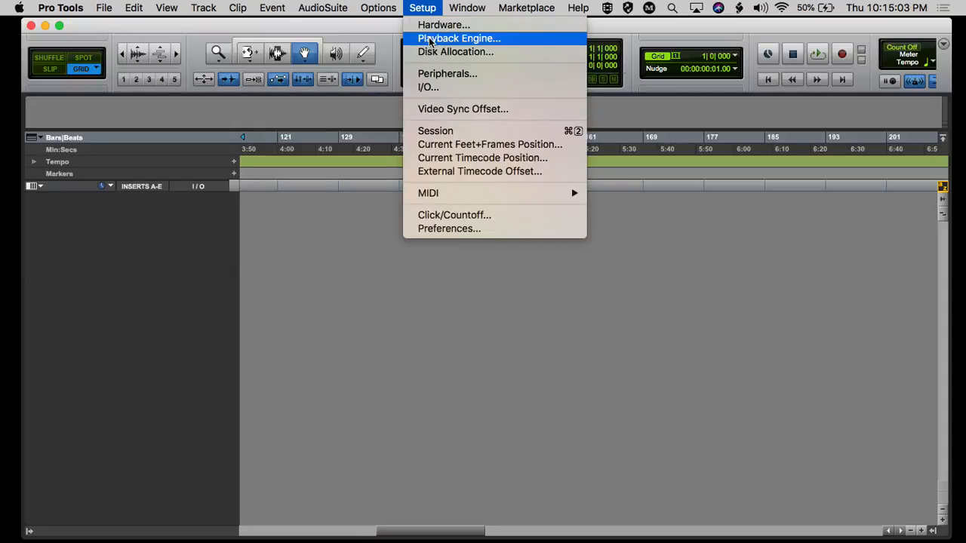
{"action": "left_click", "coordinate": [423, 88]}
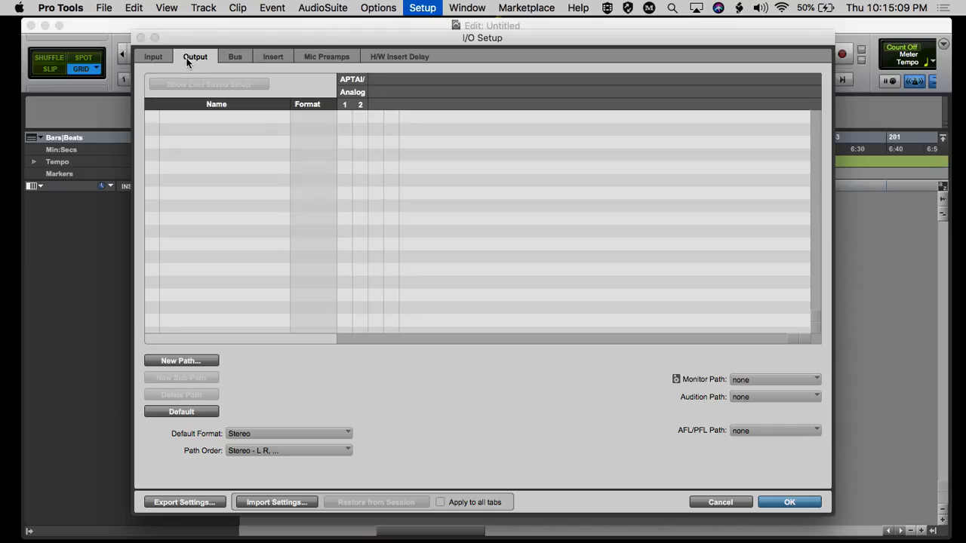
{"action": "left_click", "coordinate": [159, 59]}
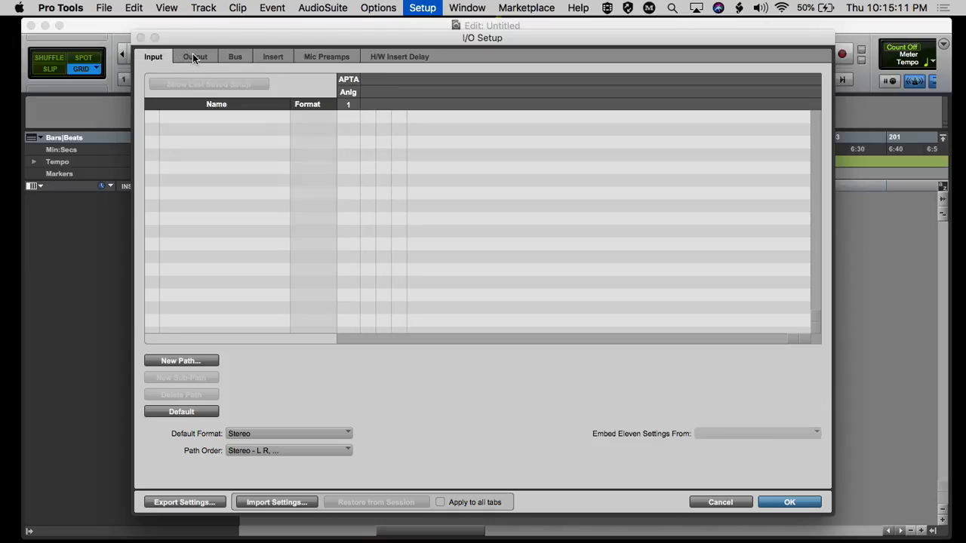
{"action": "left_click", "coordinate": [193, 58]}
{"action": "left_click", "coordinate": [158, 58]}
{"action": "left_click", "coordinate": [196, 59]}
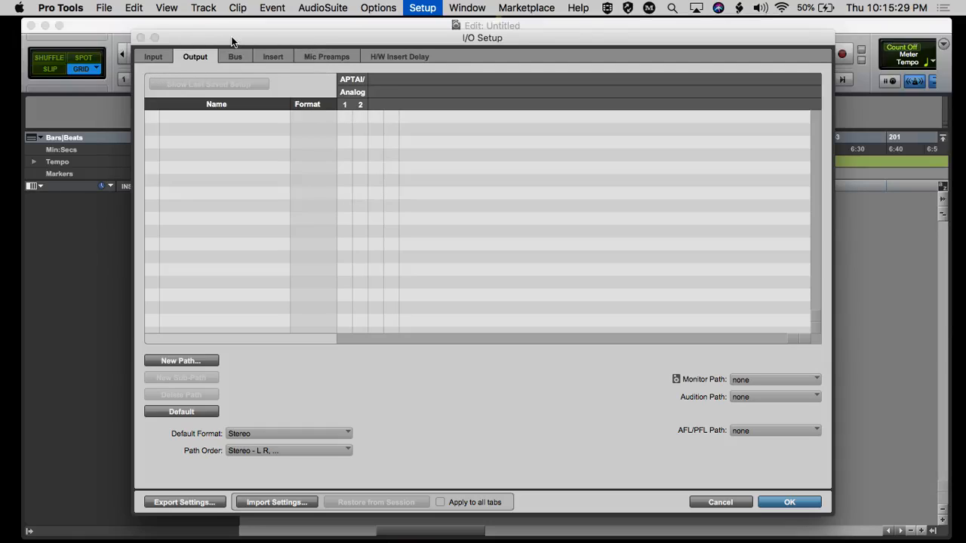
{"action": "mouse_move", "coordinate": [232, 36]}
{"action": "left_mouse_down"}
{"action": "mouse_move", "coordinate": [232, 228]}
{"action": "mouse_move", "coordinate": [245, 39]}
{"action": "left_mouse_up"}
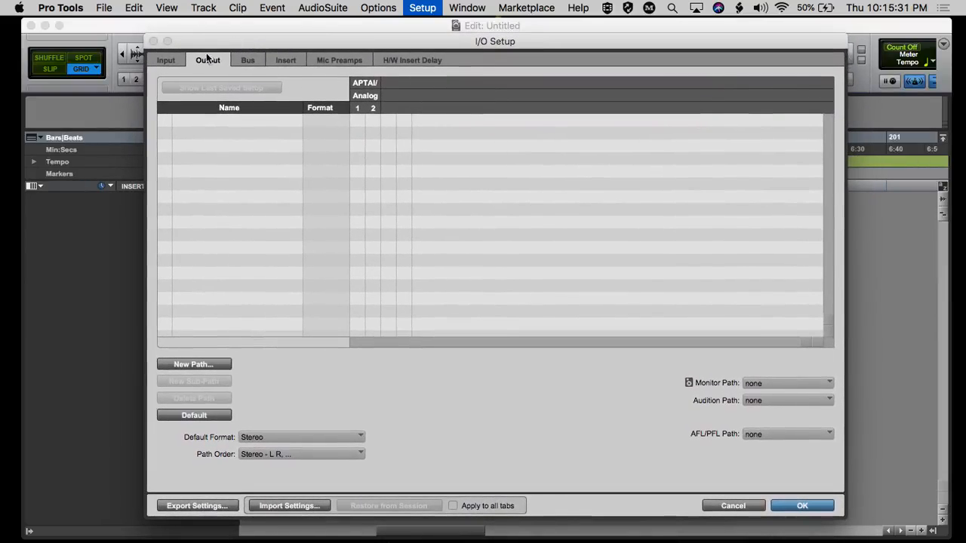
{"action": "left_click", "coordinate": [171, 61]}
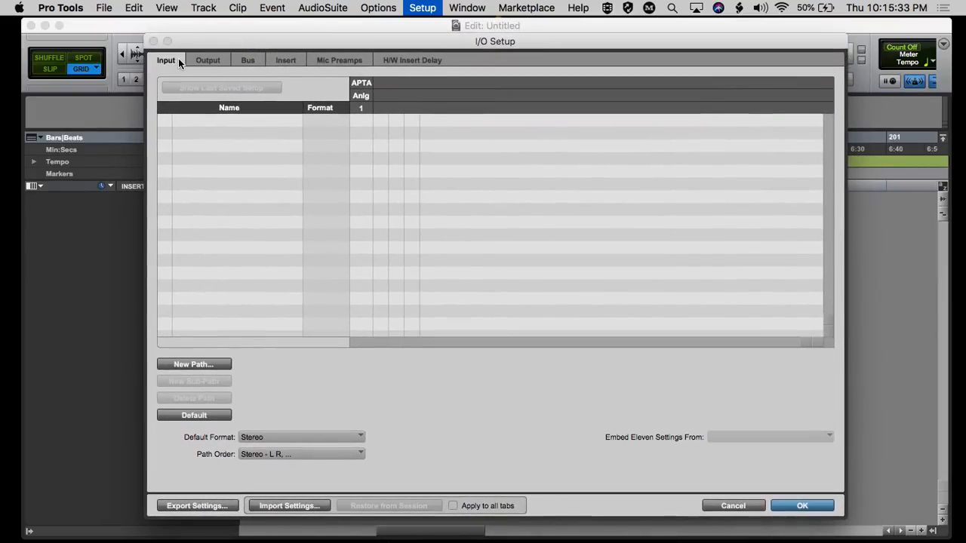
{"action": "left_click", "coordinate": [205, 63]}
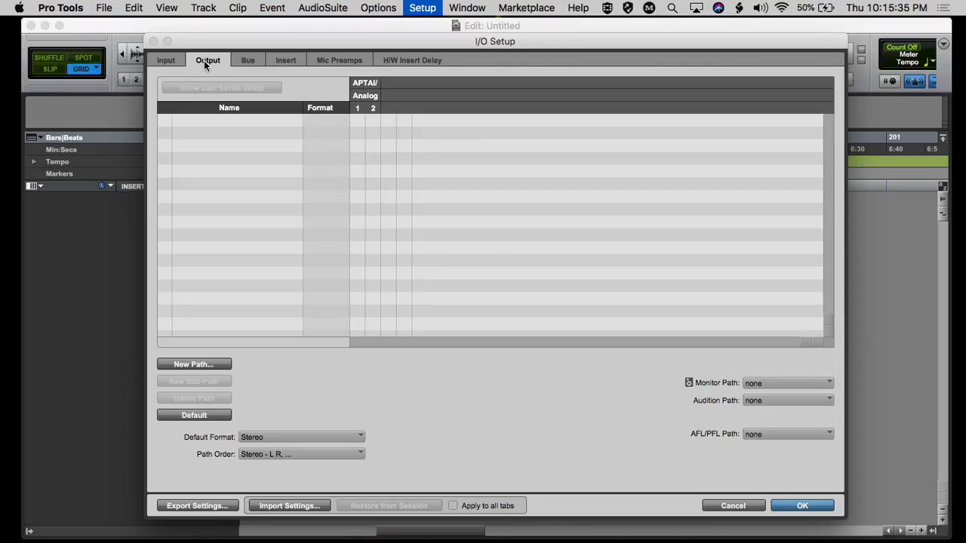
Create one new mono input path named Built-in Mic with default channel assignments.
{"action": "left_click", "coordinate": [166, 63]}
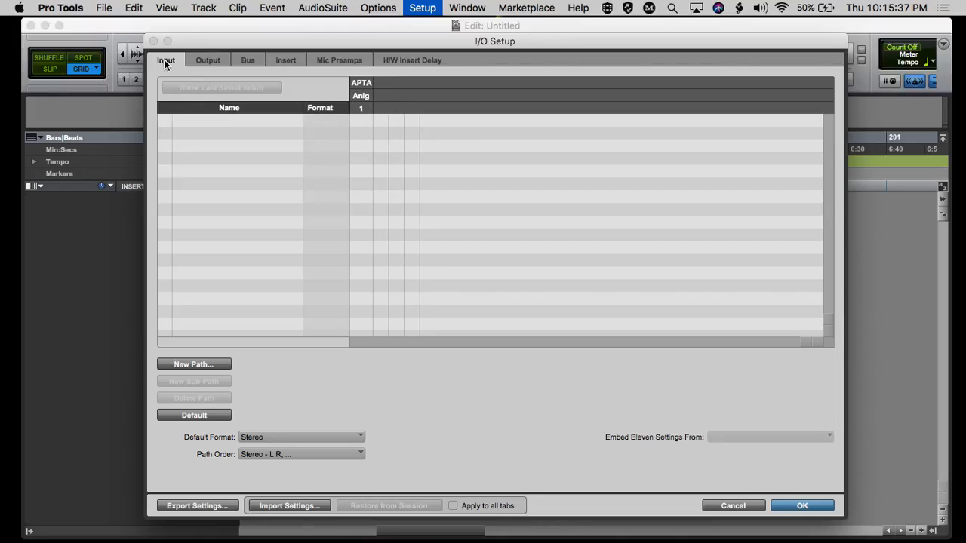
{"action": "left_click", "coordinate": [188, 365]}
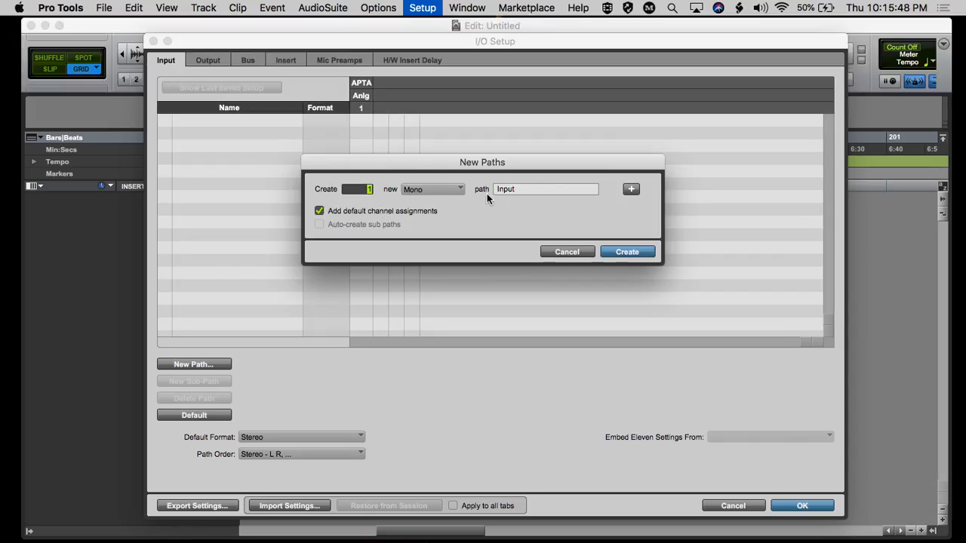
{"action": "double_click", "coordinate": [521, 189]}
{"action": "type", "text": "Built-in Mic"}
{"action": "left_click", "coordinate": [627, 252]}
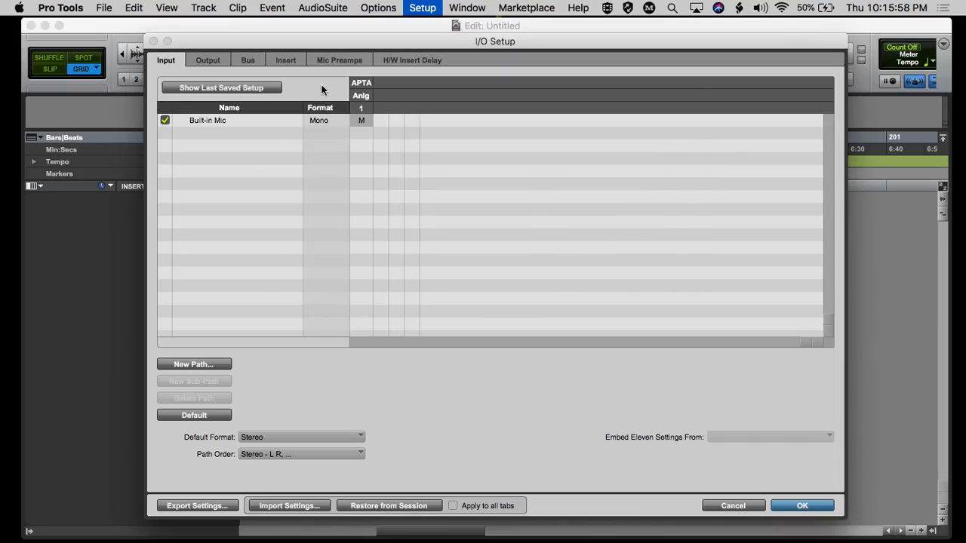
Create one new stereo output path named Headphones with default channel assignments.
{"action": "left_click", "coordinate": [211, 60]}
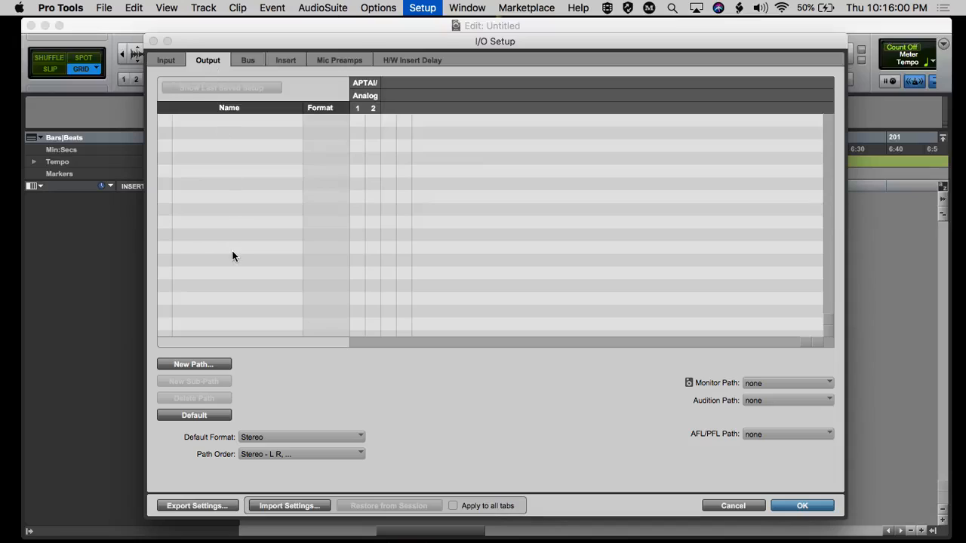
{"action": "left_click", "coordinate": [210, 365]}
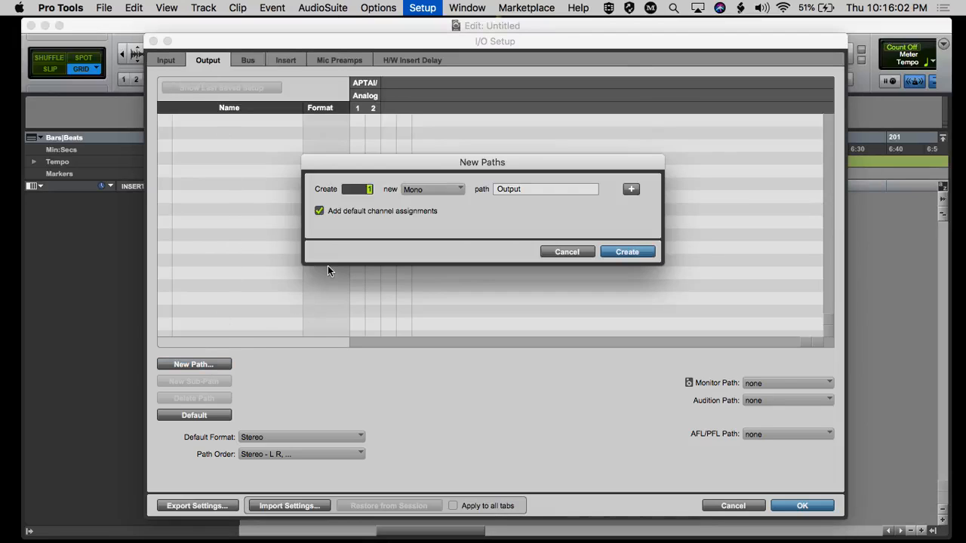
{"action": "left_click", "coordinate": [441, 190]}
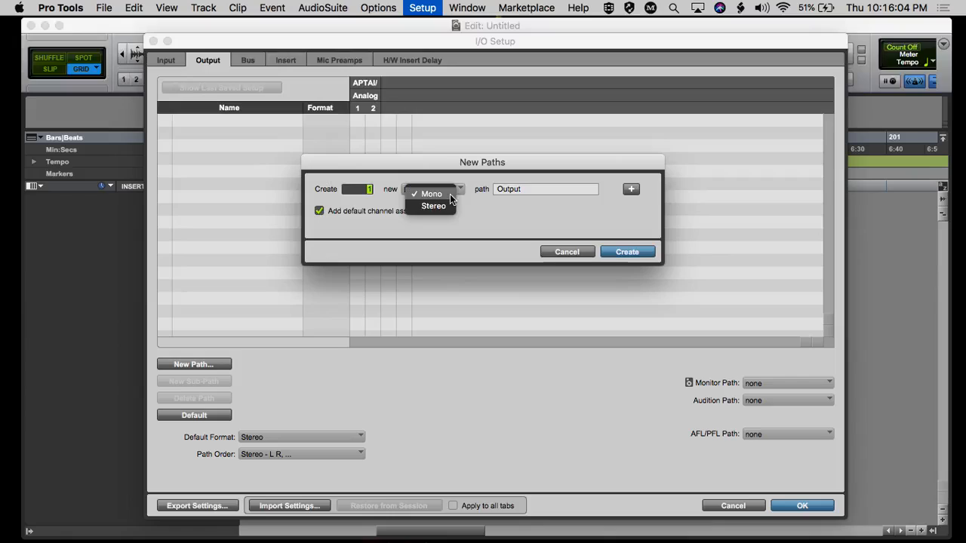
{"action": "left_click", "coordinate": [444, 205]}
{"action": "double_click", "coordinate": [544, 188]}
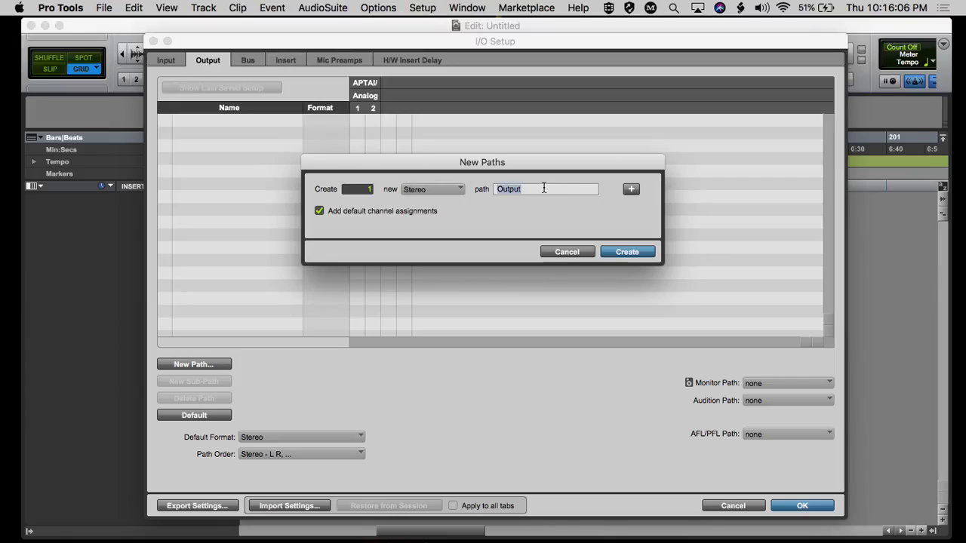
{"action": "type", "text": "Headphones"}
{"action": "left_click", "coordinate": [633, 254]}
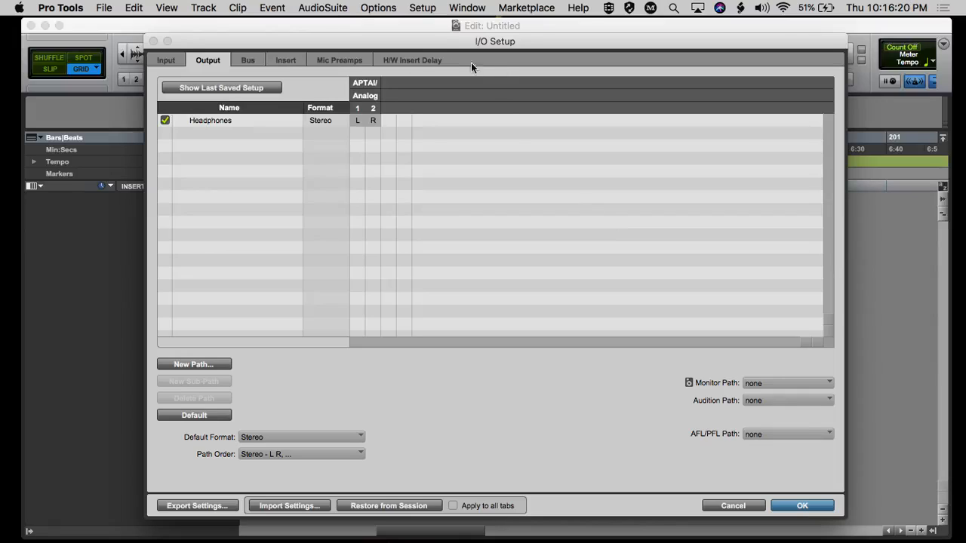
Check how the Headphones bus is mapped to an output, and confirm the I/O Setup changes.
{"action": "left_click", "coordinate": [252, 59]}
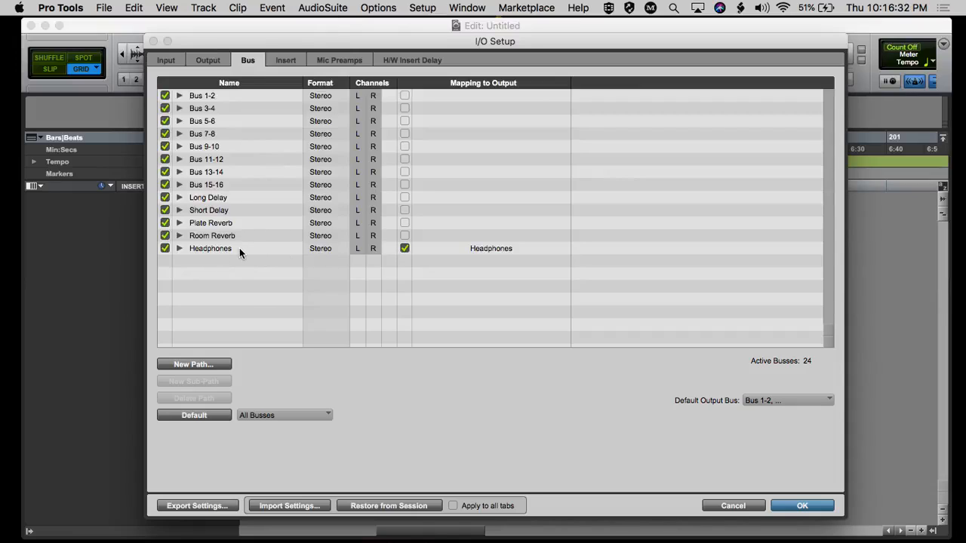
{"action": "left_click_drag", "start_coordinate": [562, 41], "coordinate": [497, 40]}
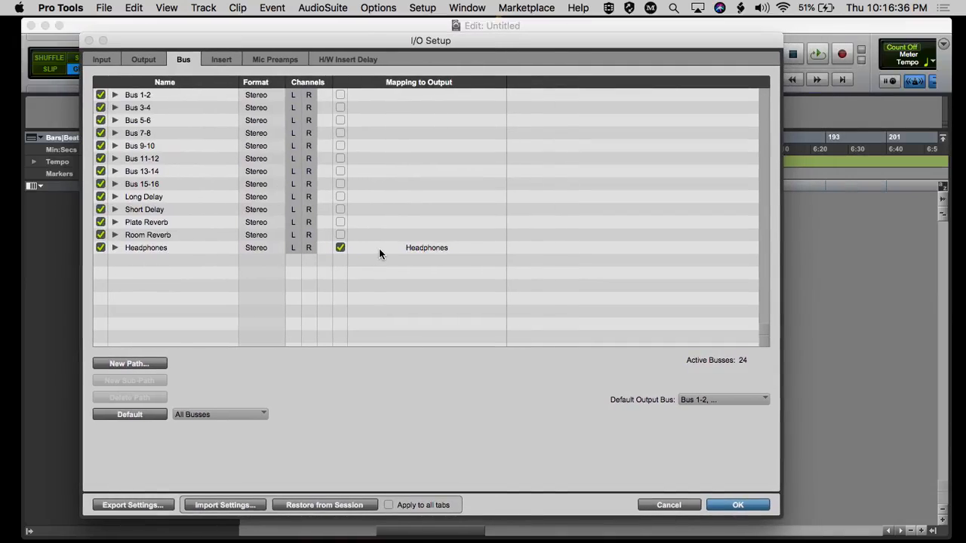
{"action": "left_click_drag", "start_coordinate": [537, 44], "coordinate": [497, 29]}
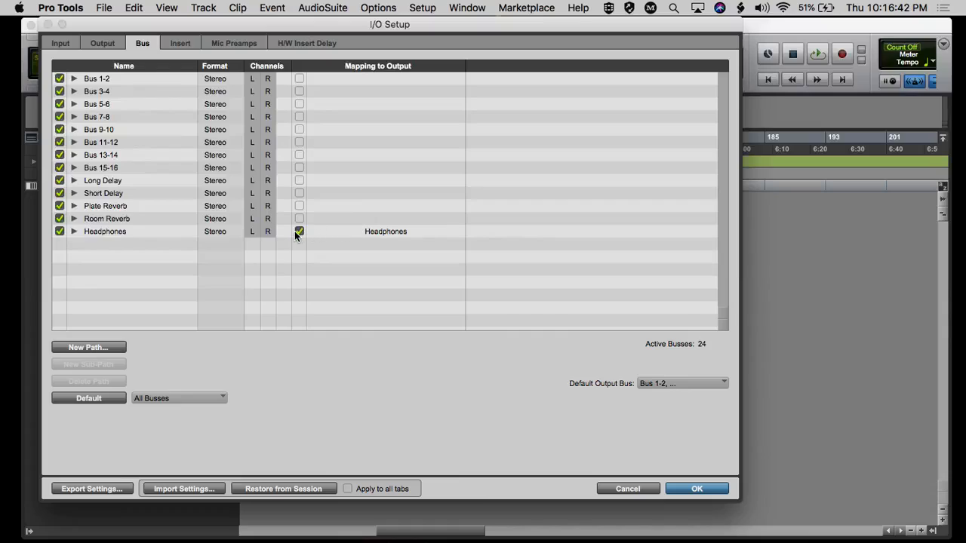
{"action": "left_click", "coordinate": [682, 488]}
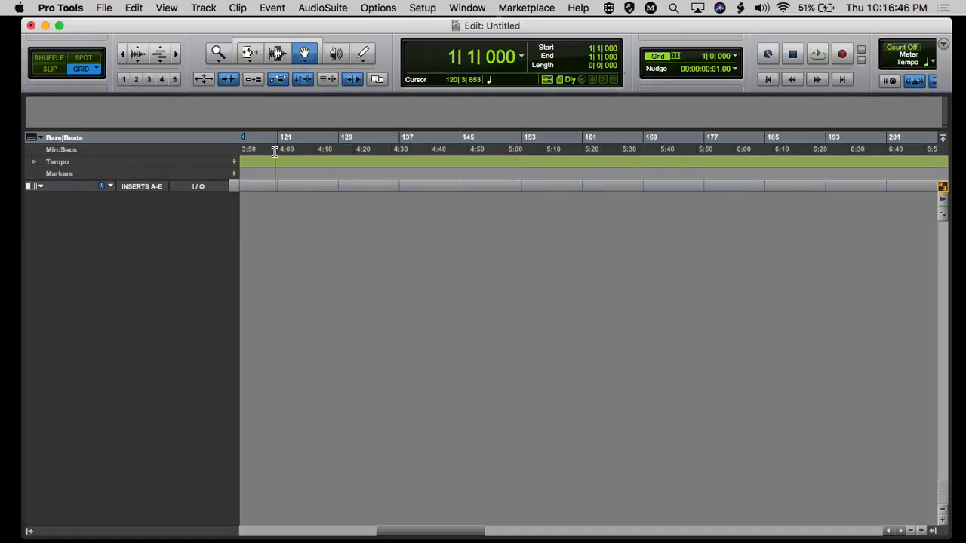
Create one new mono audio track in samples.
{"action": "left_click", "coordinate": [204, 9]}
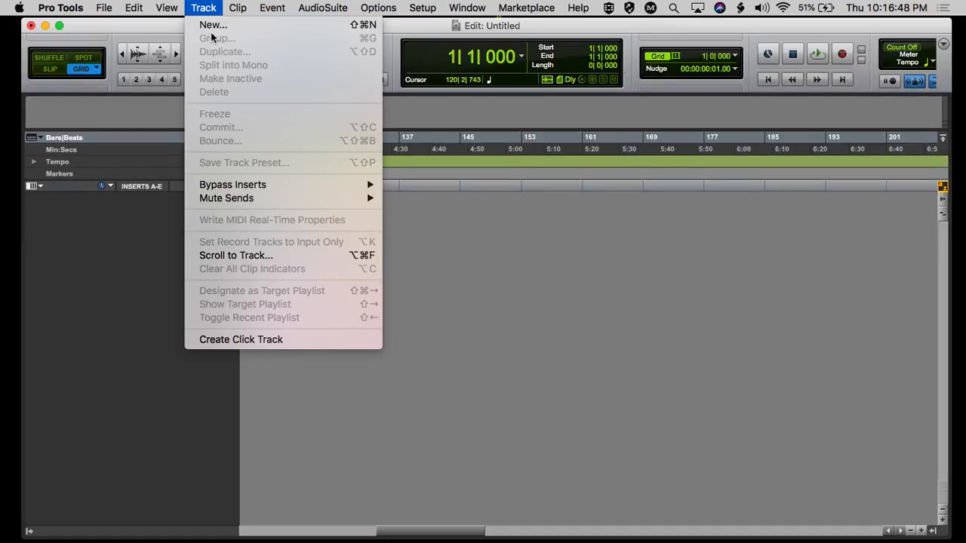
{"action": "left_click", "coordinate": [211, 28]}
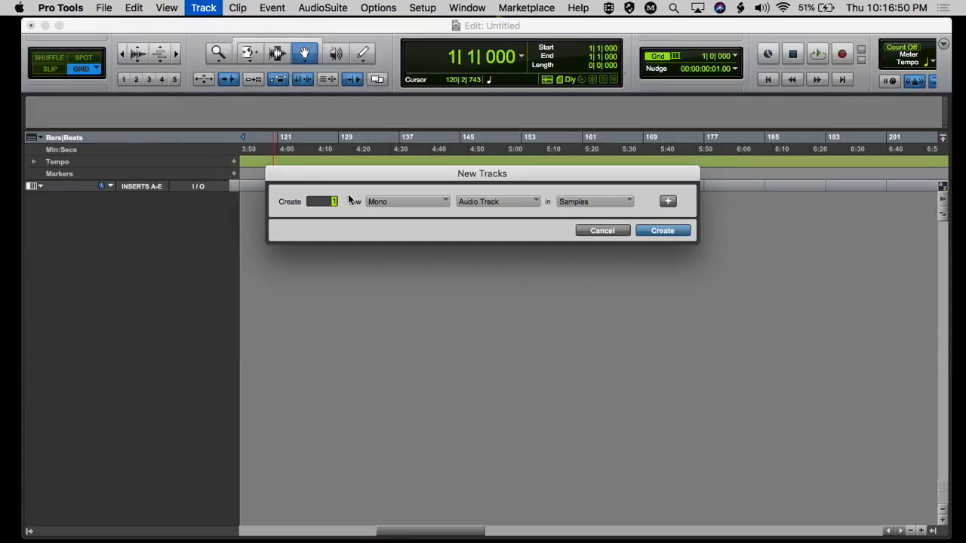
{"action": "left_click", "coordinate": [662, 231]}
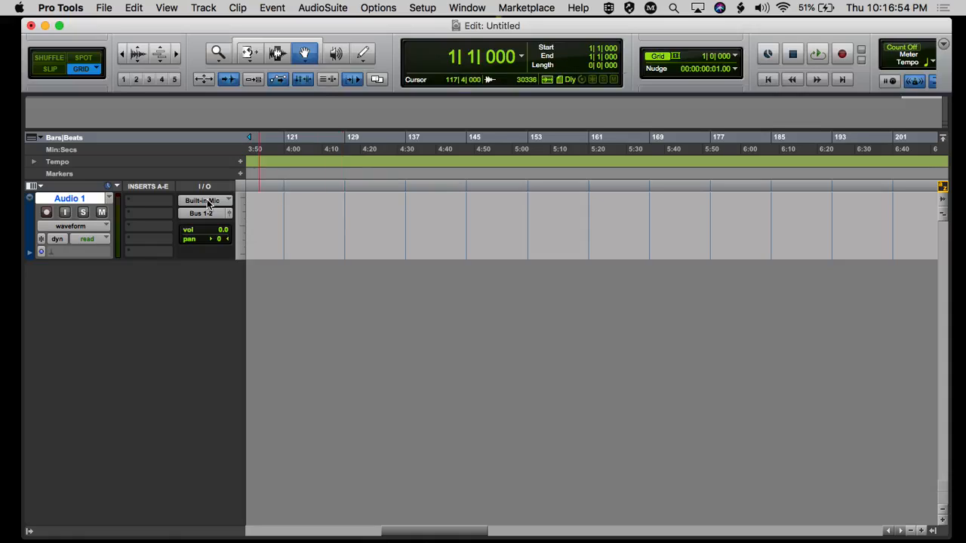
Set the Audio 1 track's interface input to Built-in Mic (Mono) and its output to Headphones.
{"action": "left_click", "coordinate": [208, 203]}
{"action": "mouse_move", "coordinate": [221, 202]}
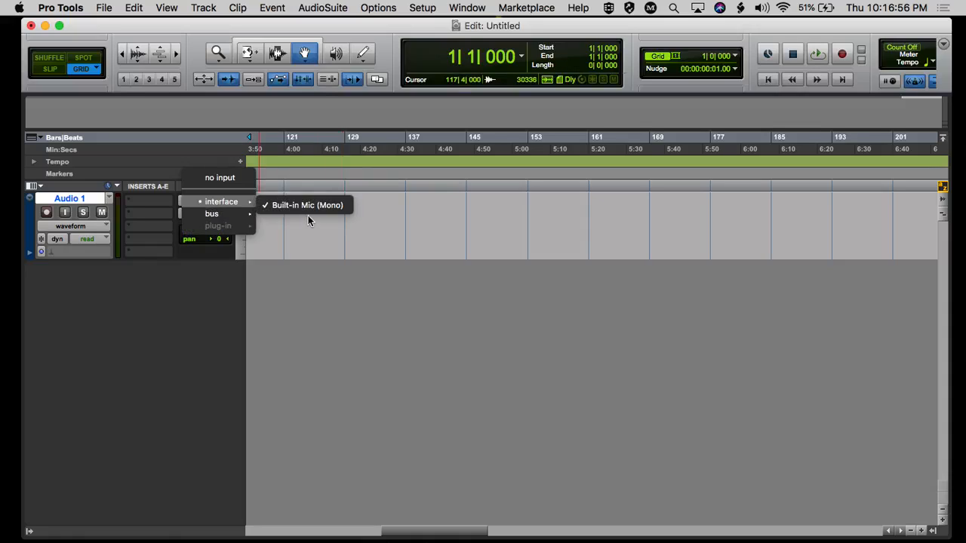
{"action": "left_click", "coordinate": [288, 206]}
{"action": "left_click", "coordinate": [192, 217]}
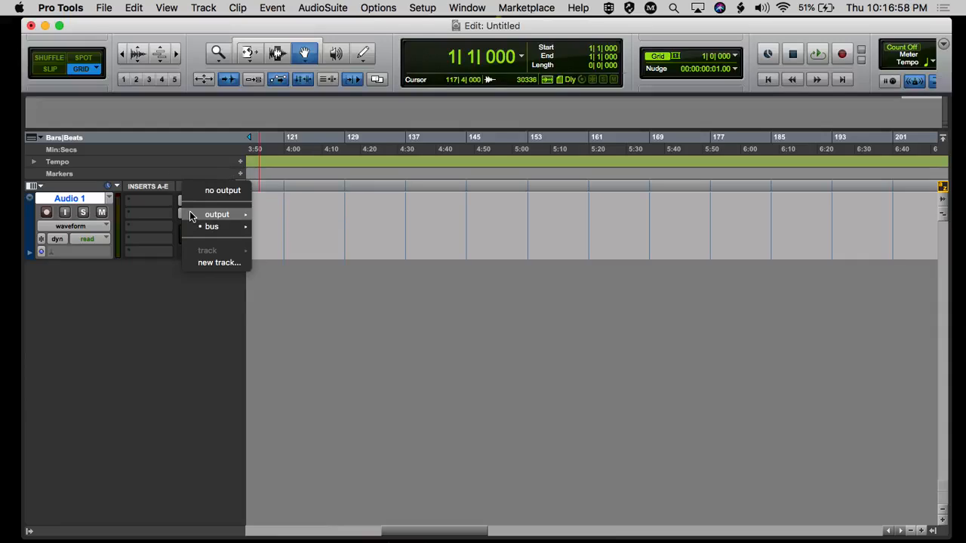
{"action": "mouse_move", "coordinate": [192, 216]}
{"action": "left_click", "coordinate": [284, 220]}
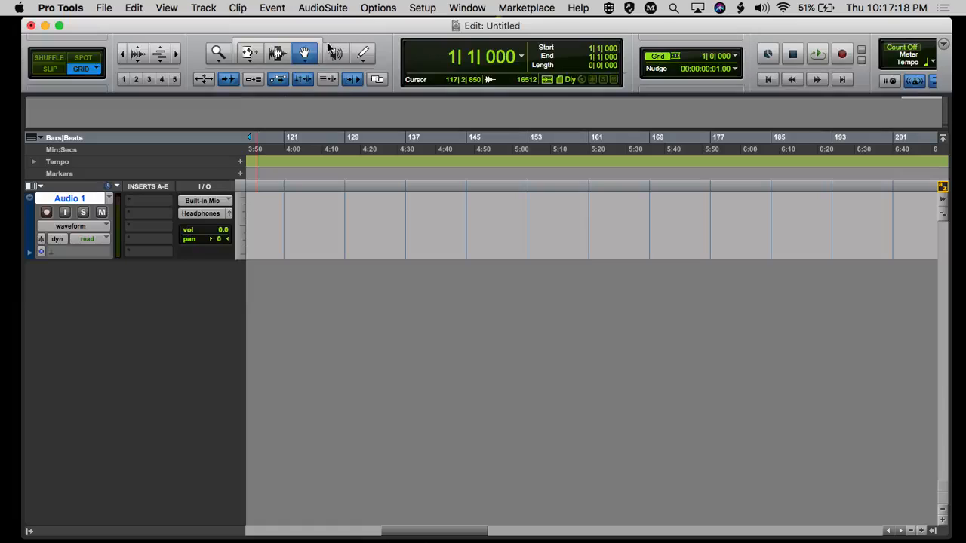
Switch to Audio MIDI Setup and rebuild Pro Tools Aggregate I/O with Blue Snowball first and External Headphones second, leaving out MacBook Pro Microphone.
{"action": "left_click_drag", "start_coordinate": [377, 33], "coordinate": [369, 109]}
{"action": "left_click_drag", "start_coordinate": [375, 75], "coordinate": [374, 19]}
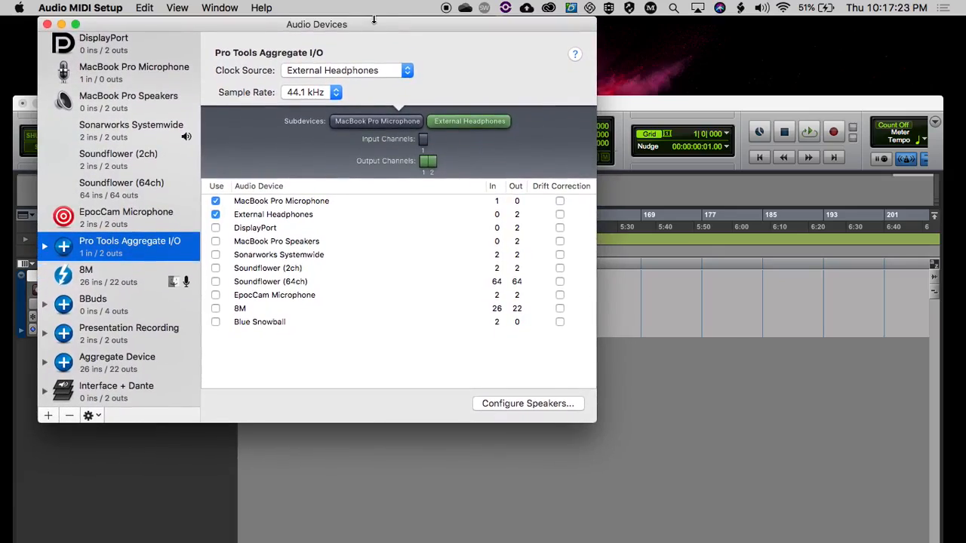
{"action": "left_click", "coordinate": [215, 215]}
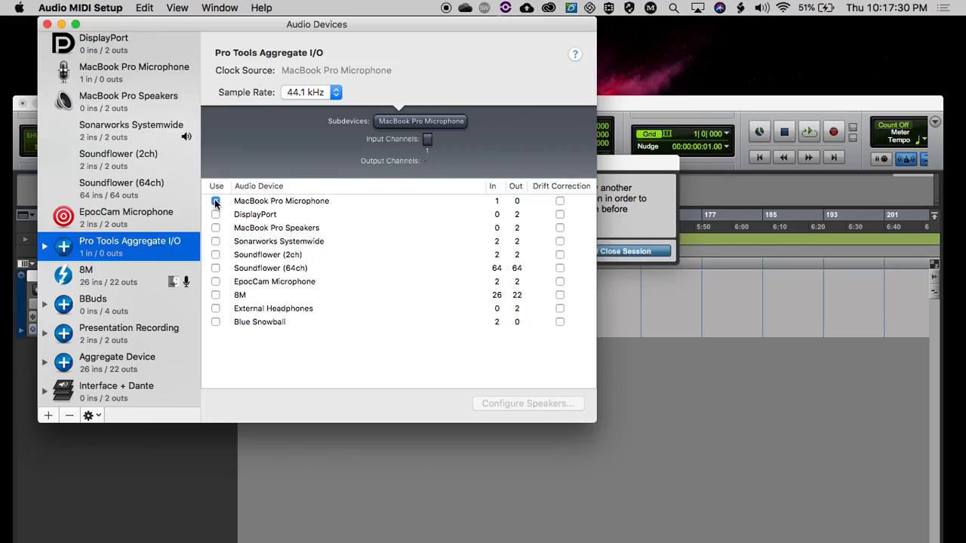
{"action": "left_click", "coordinate": [215, 201]}
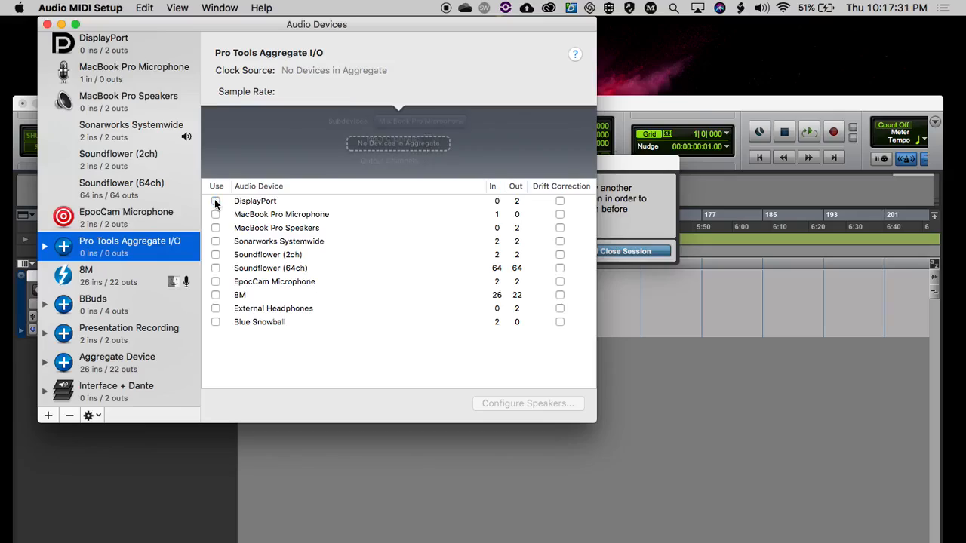
{"action": "left_click", "coordinate": [215, 321]}
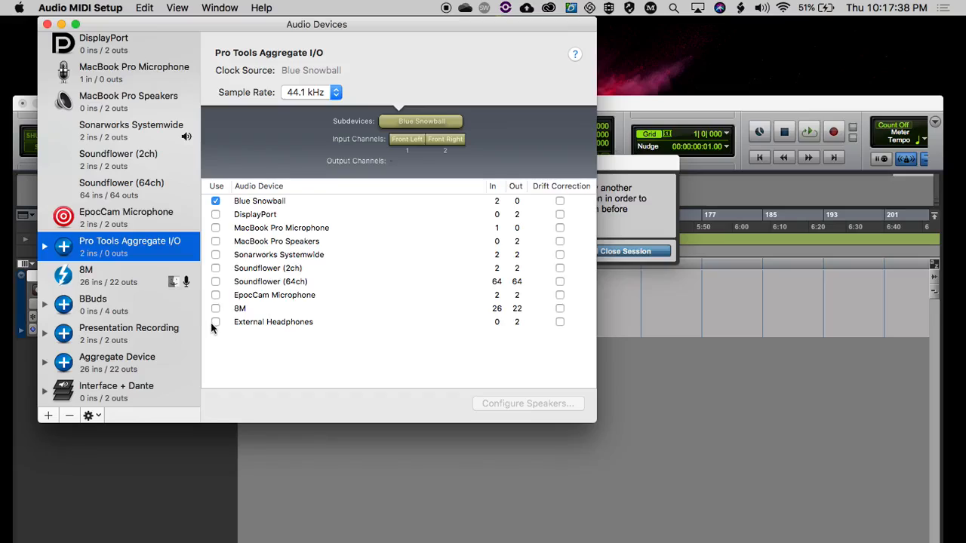
{"action": "left_click", "coordinate": [215, 322]}
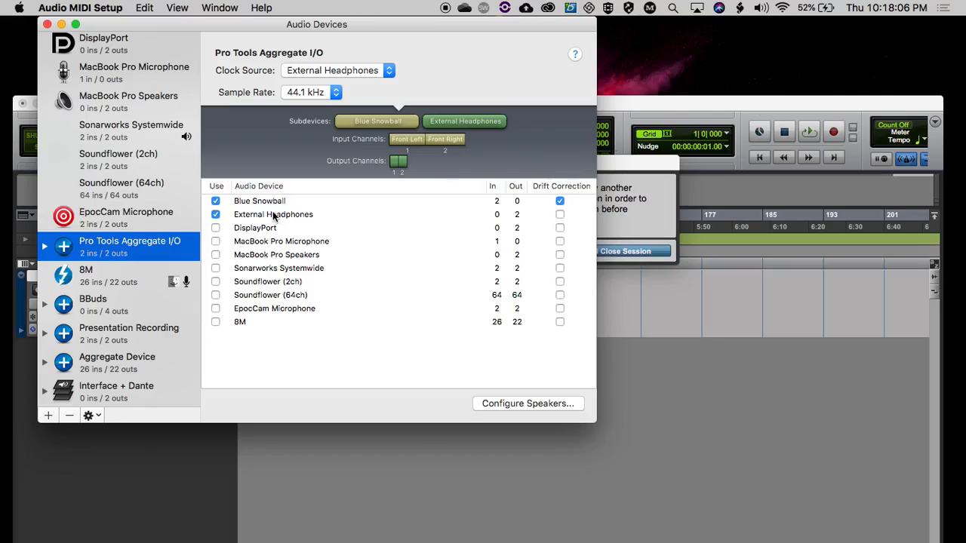
Make Blue Snowball the aggregate's clock source and apply drift correction only to External Headphones.
{"action": "left_click", "coordinate": [560, 201]}
{"action": "left_click", "coordinate": [344, 73]}
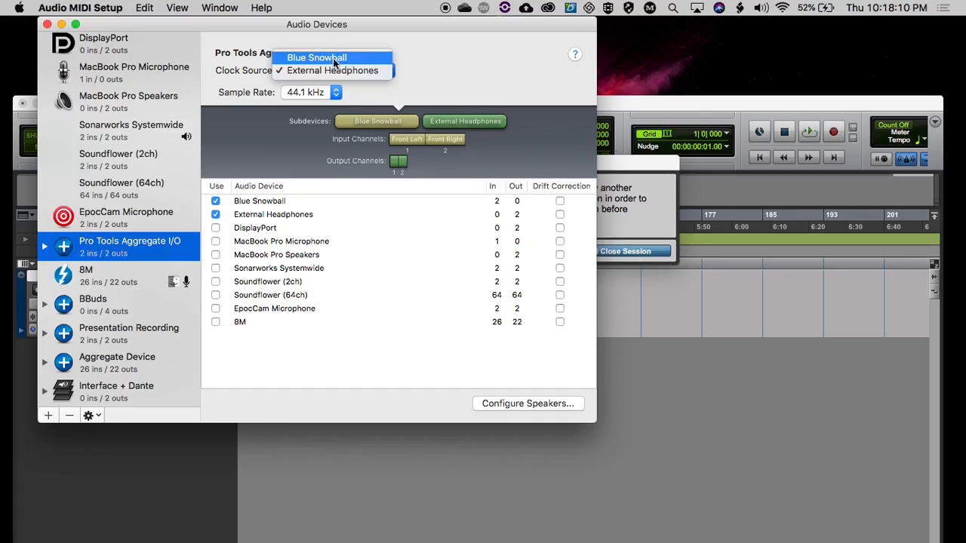
{"action": "left_click", "coordinate": [332, 61]}
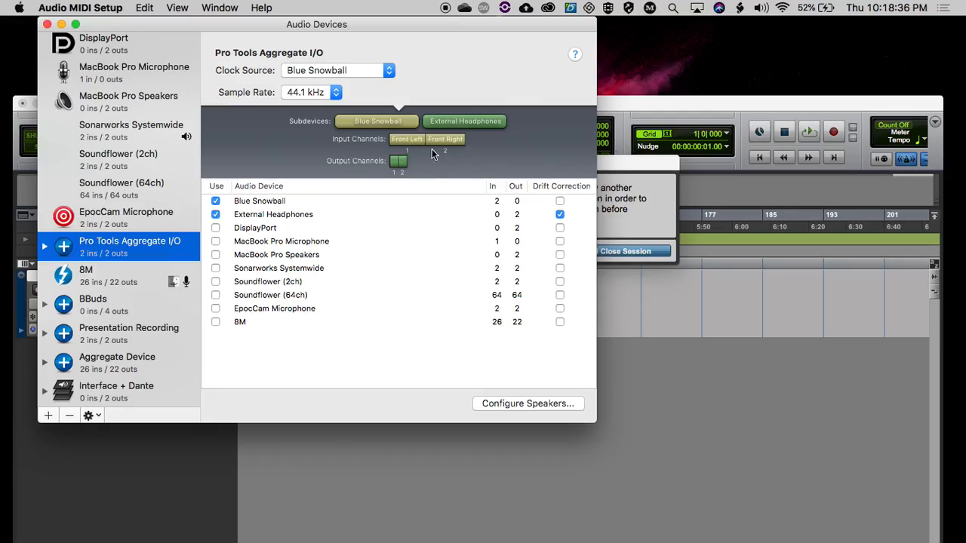
Switch to Pro Tools, save and close the session to reload the hardware layout, and check which playback engine is selected.
{"action": "left_click", "coordinate": [622, 173]}
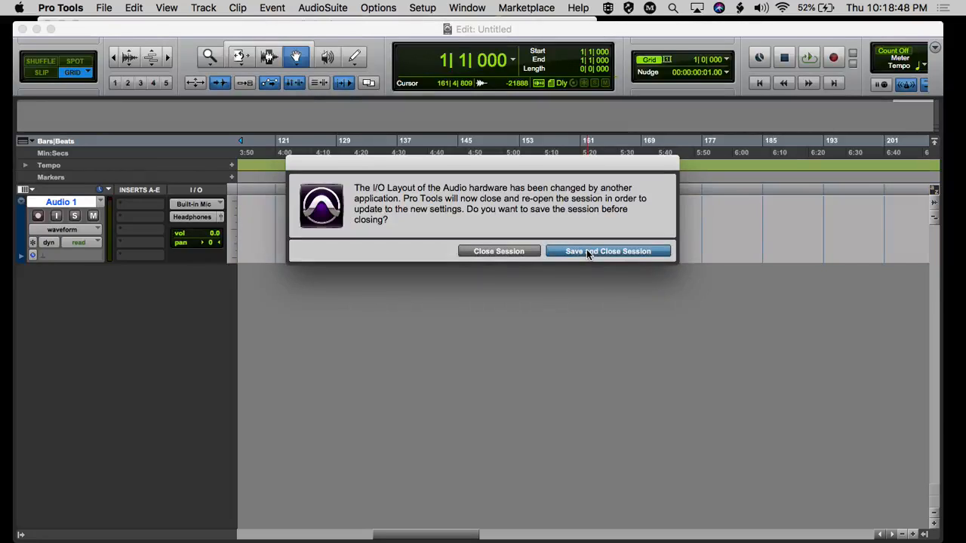
{"action": "left_click", "coordinate": [585, 251]}
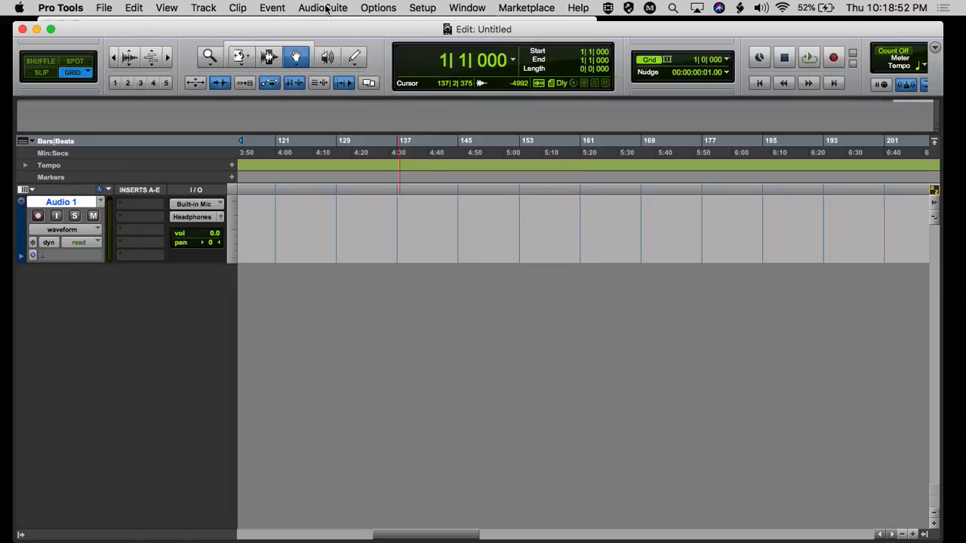
{"action": "left_click", "coordinate": [423, 8]}
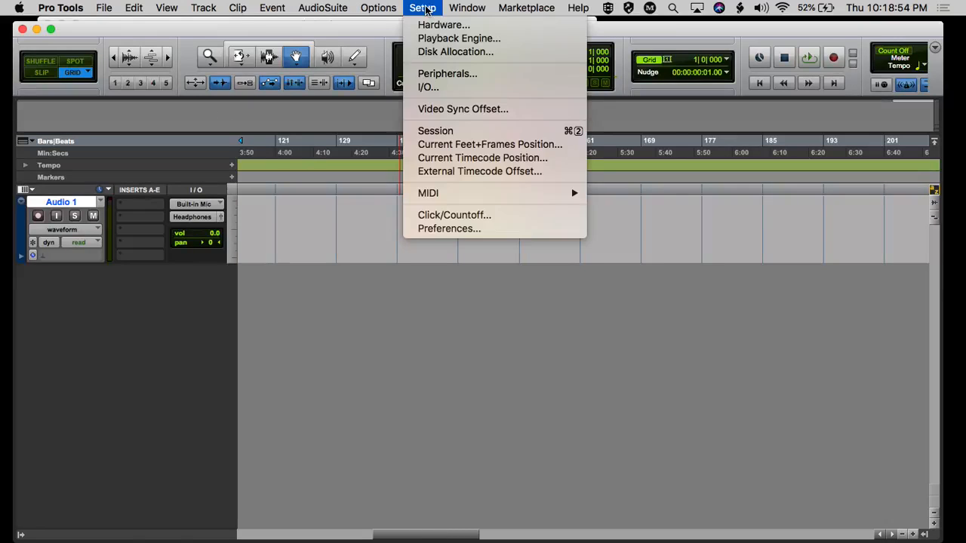
{"action": "left_click", "coordinate": [433, 39]}
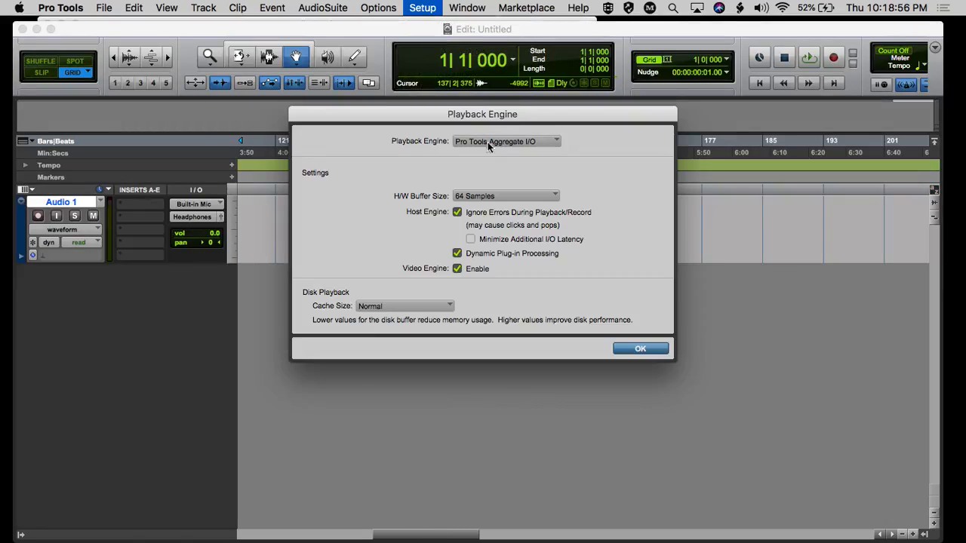
{"action": "left_click_drag", "start_coordinate": [556, 112], "coordinate": [330, 113]}
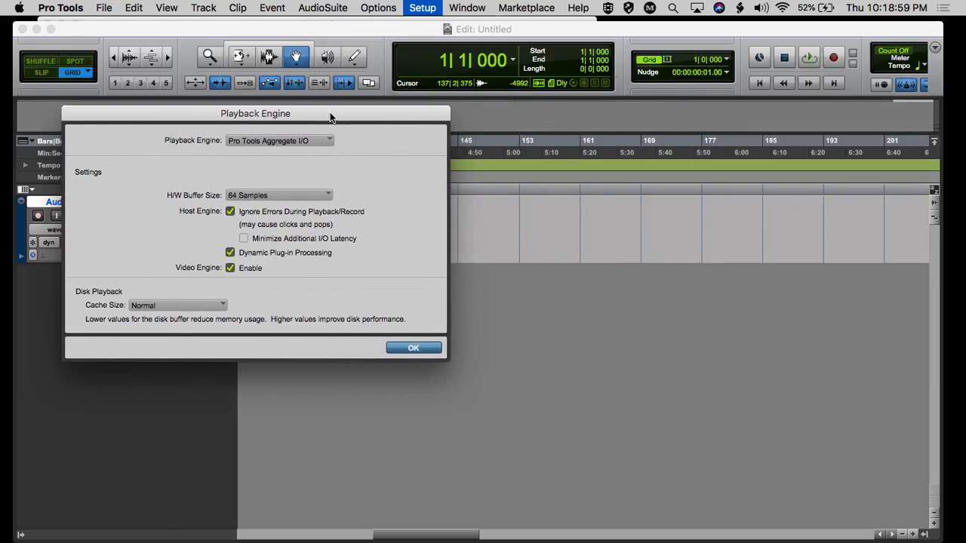
{"action": "left_click", "coordinate": [414, 349]}
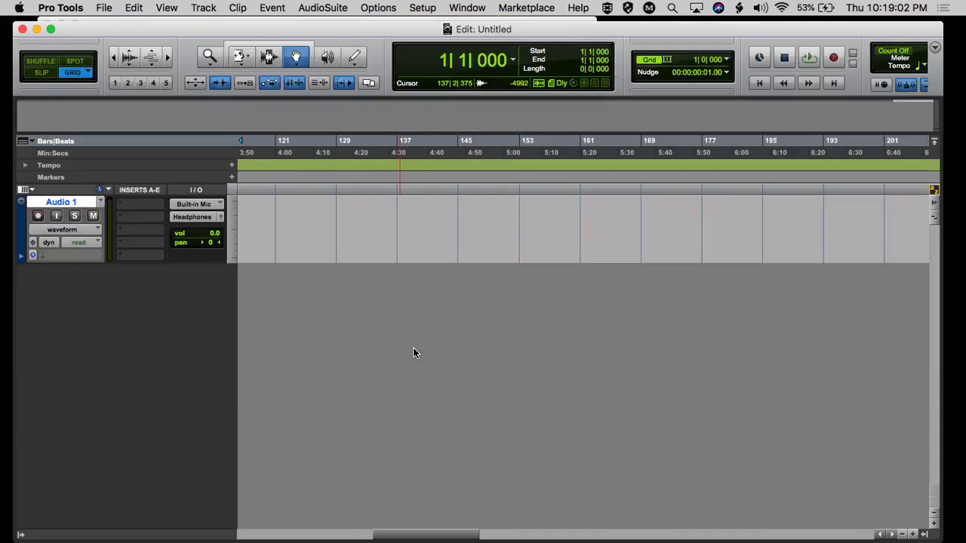
Rename the Built-in Mic input path in the I/O Setup as Blue Snowball.
{"action": "left_click", "coordinate": [423, 7]}
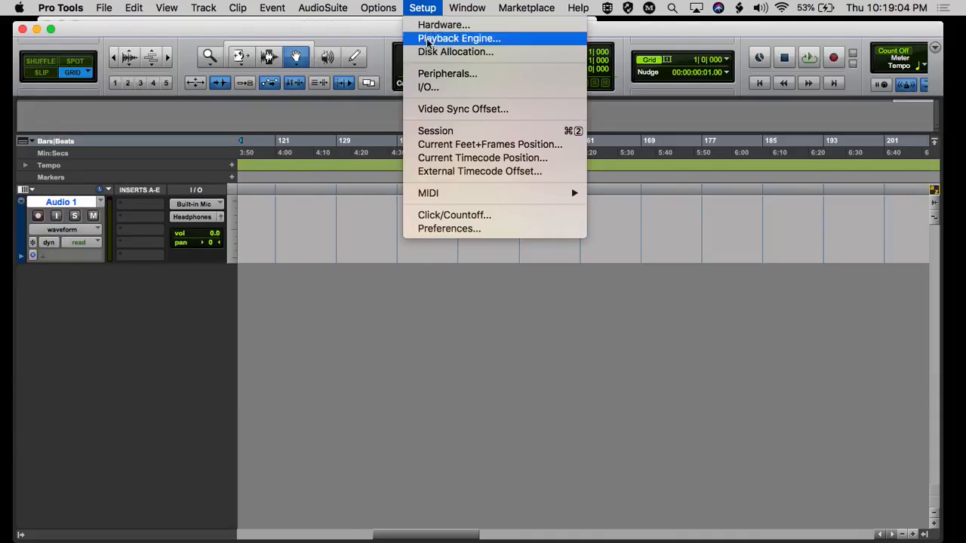
{"action": "left_click", "coordinate": [426, 89]}
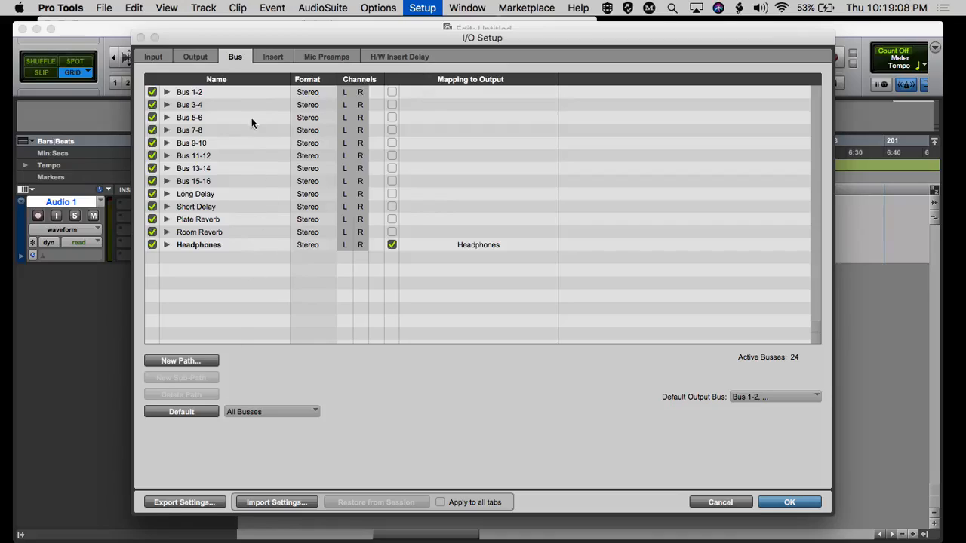
{"action": "left_click", "coordinate": [154, 57]}
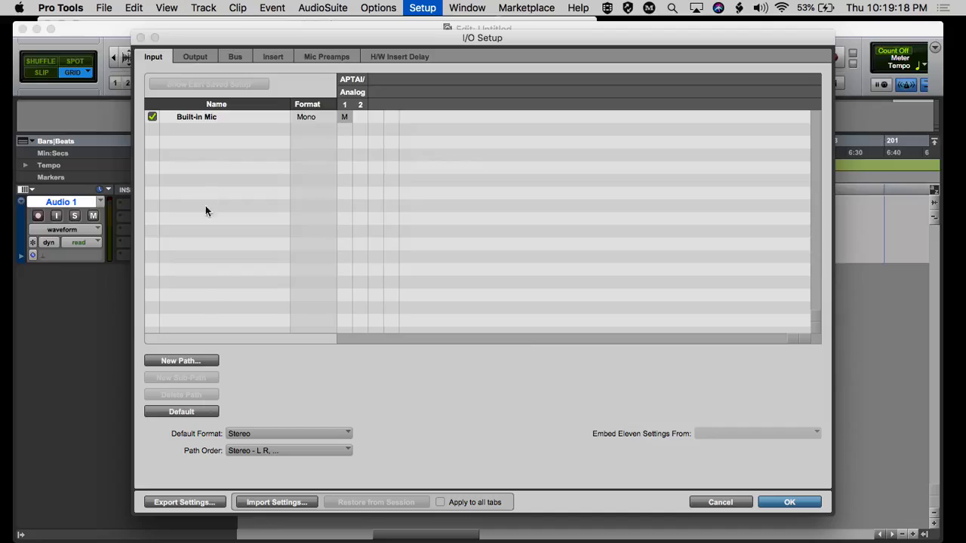
{"action": "double_click", "coordinate": [202, 118]}
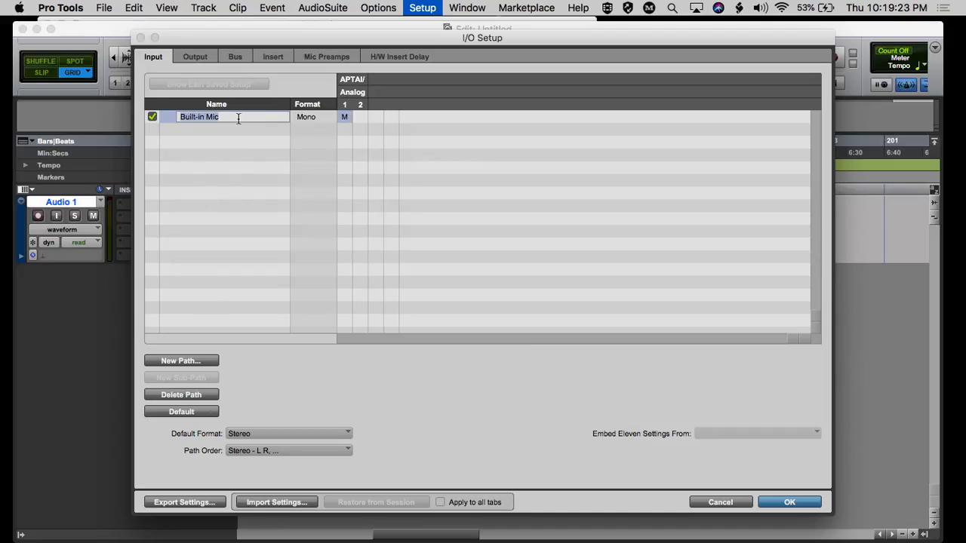
{"action": "type", "text": "Bk"}
{"action": "key", "text": "BackSpace"}
{"action": "key", "text": "BackSpace"}
{"action": "type", "text": "Blue Snowbal"}
{"action": "key", "text": "Return"}
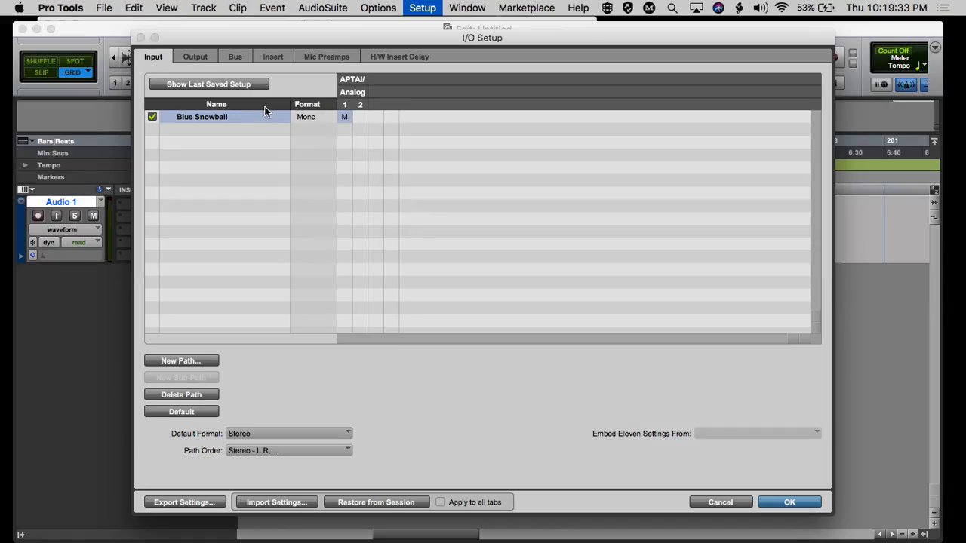
Review the Headphones output path and its bus mapping, and confirm the I/O Setup changes.
{"action": "left_click", "coordinate": [194, 57]}
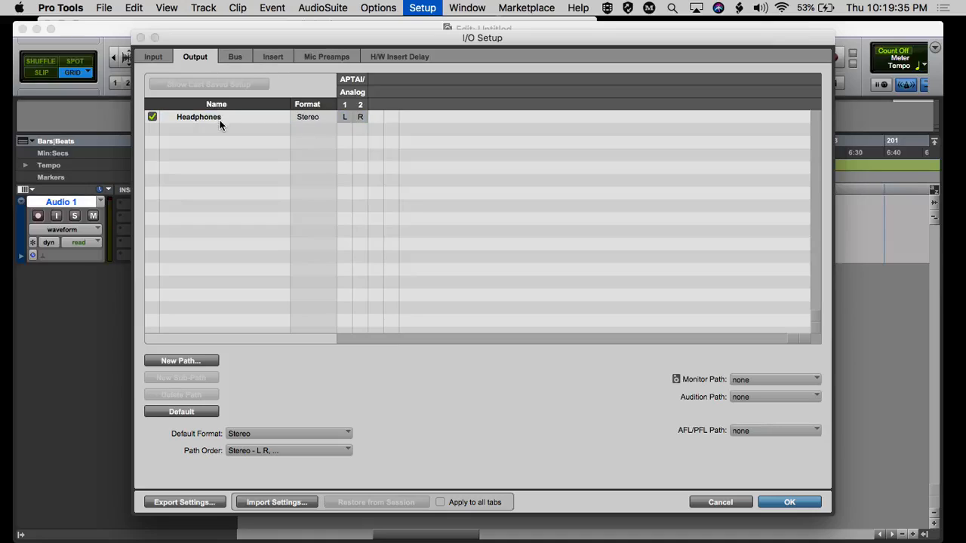
{"action": "left_click", "coordinate": [234, 55]}
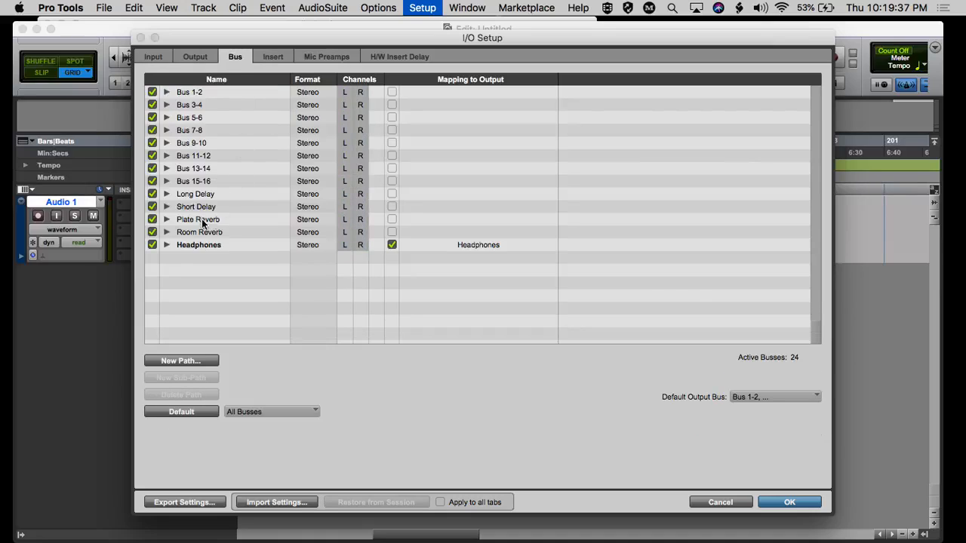
{"action": "left_click_drag", "start_coordinate": [638, 43], "coordinate": [401, 37]}
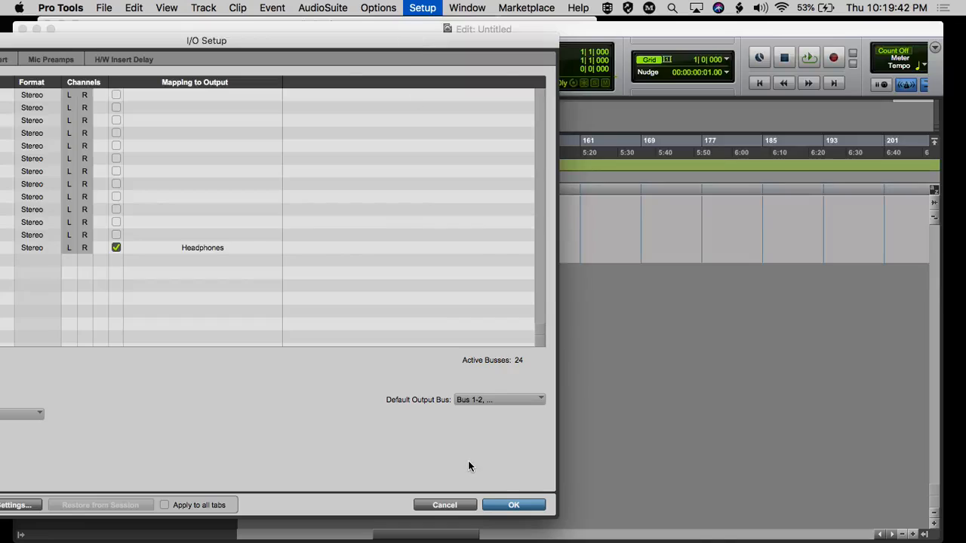
{"action": "left_click", "coordinate": [513, 502]}
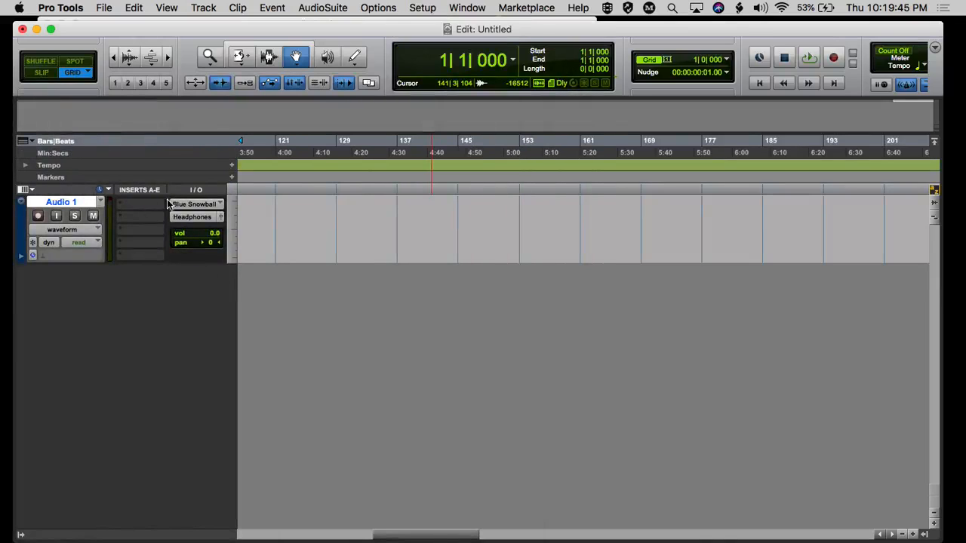
Check the interface input and output choices available on the Audio 1 track, leaving its assignments as they are.
{"action": "left_click", "coordinate": [197, 204]}
{"action": "mouse_move", "coordinate": [194, 206]}
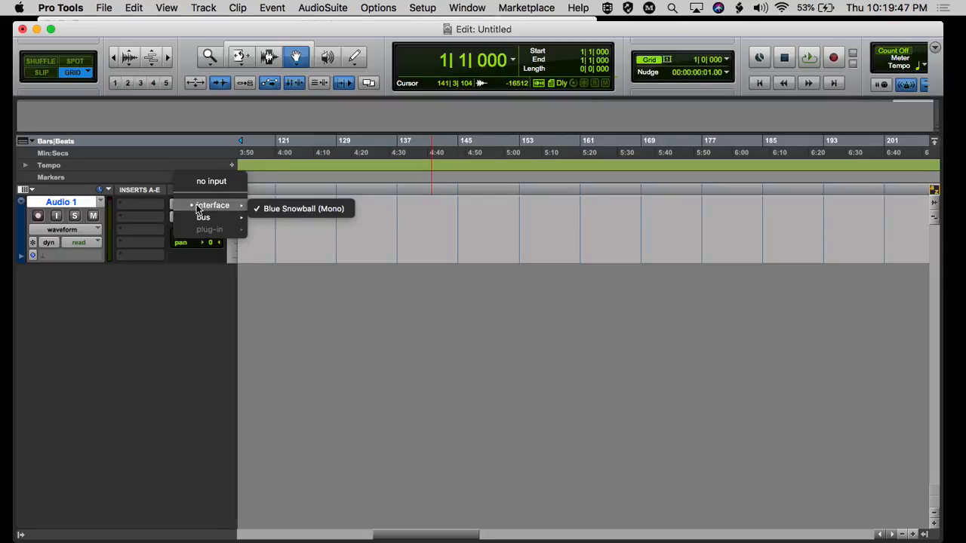
{"action": "left_click", "coordinate": [321, 266]}
{"action": "left_click", "coordinate": [209, 219]}
{"action": "mouse_move", "coordinate": [209, 220]}
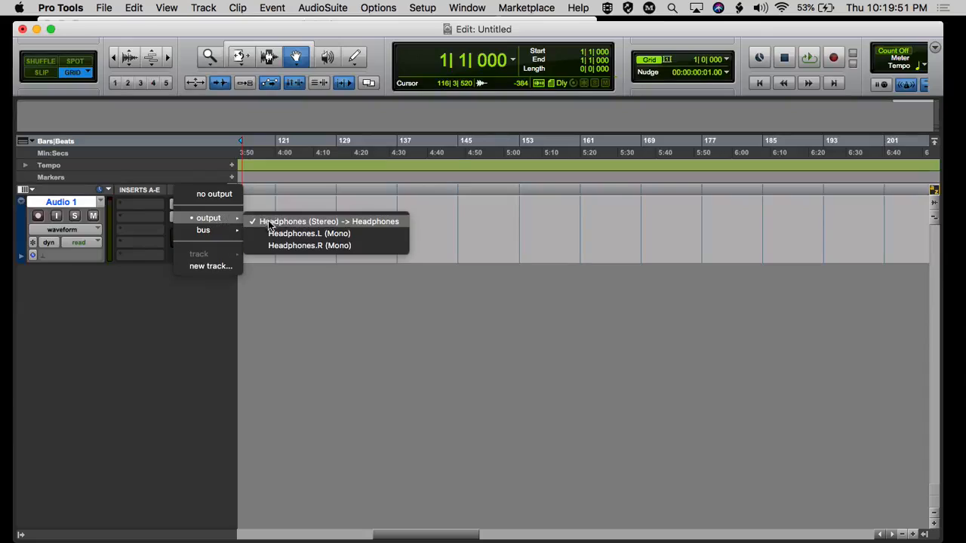
{"action": "left_click", "coordinate": [454, 279]}
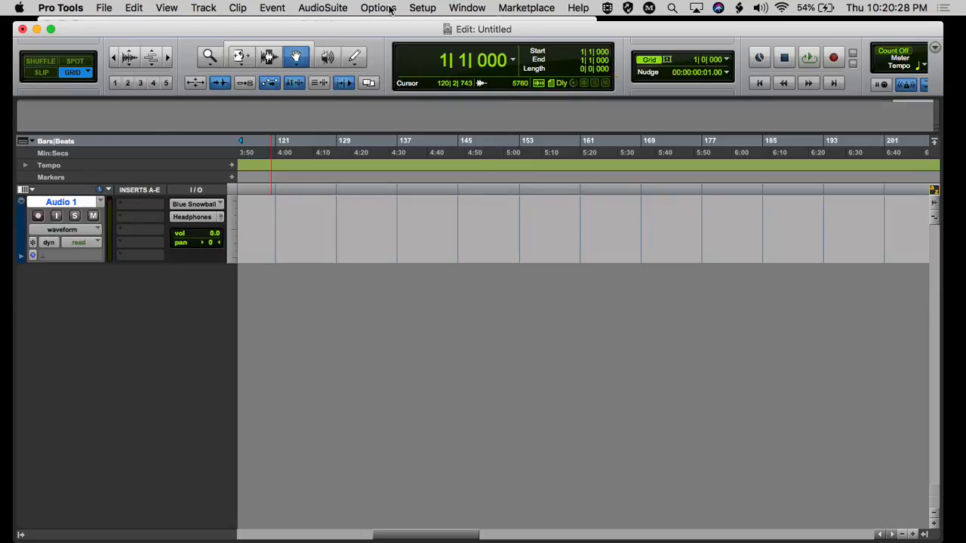
{"action": "left_click", "coordinate": [421, 9]}
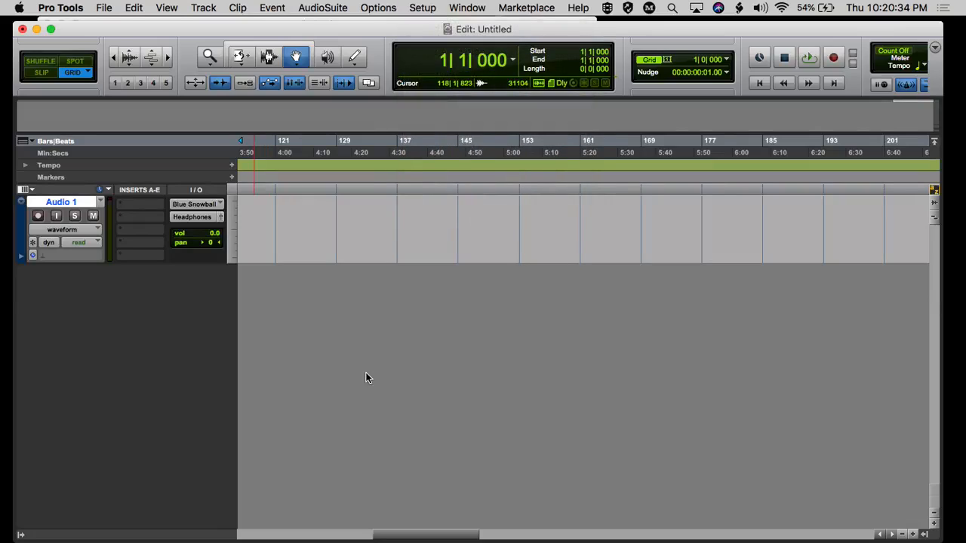